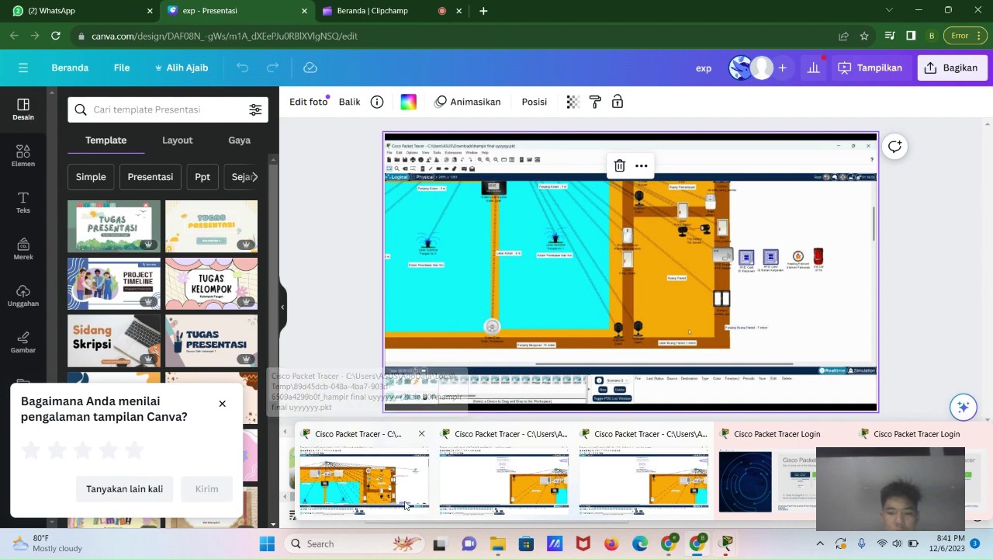
# Step: In Cisco Packet Tracer, test the RFID Reader with the ID Karyawan and ID Bukan Karyawan cards, returning both beside it
pyautogui.scroll(-5, 505, 325)
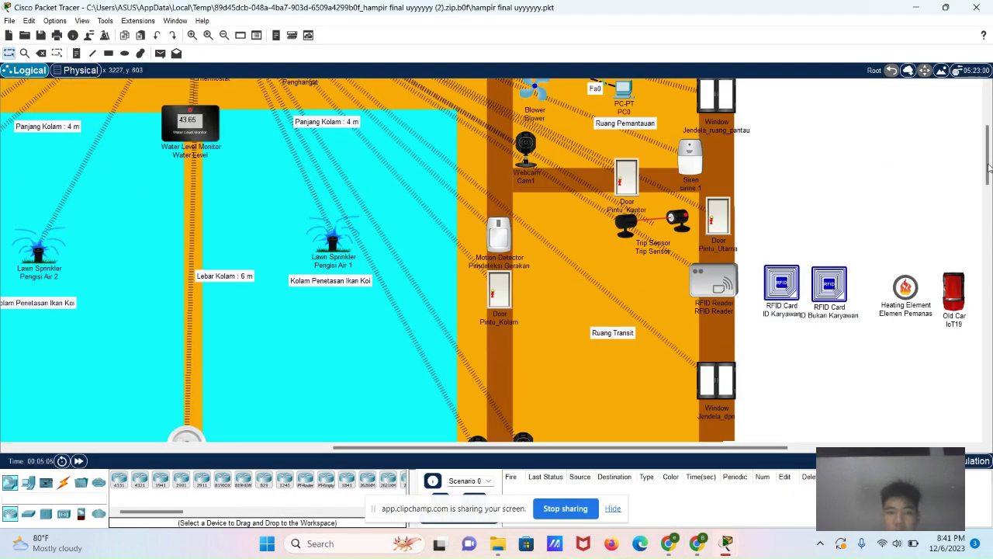
pyautogui.scroll(-2, 987, 179)
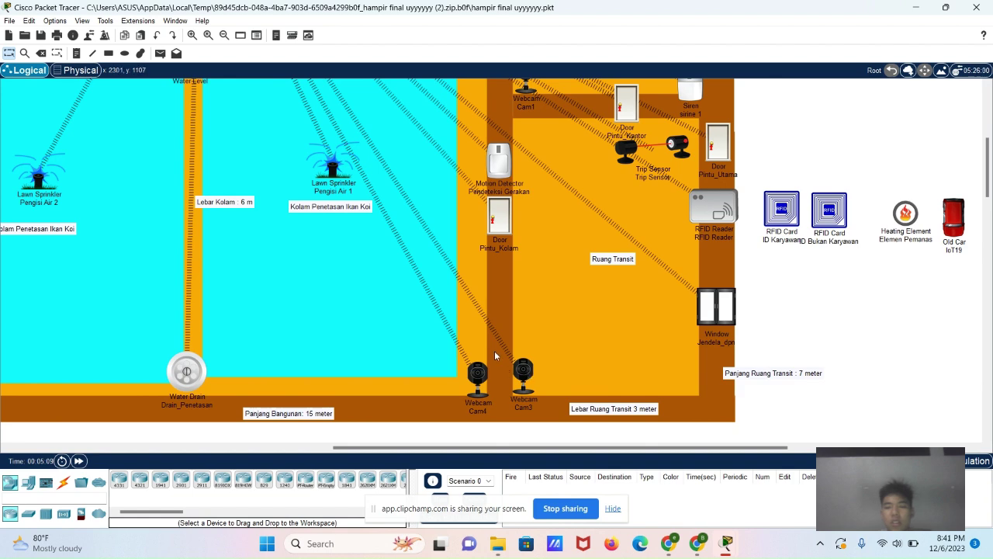
pyautogui.moveTo(779, 231)
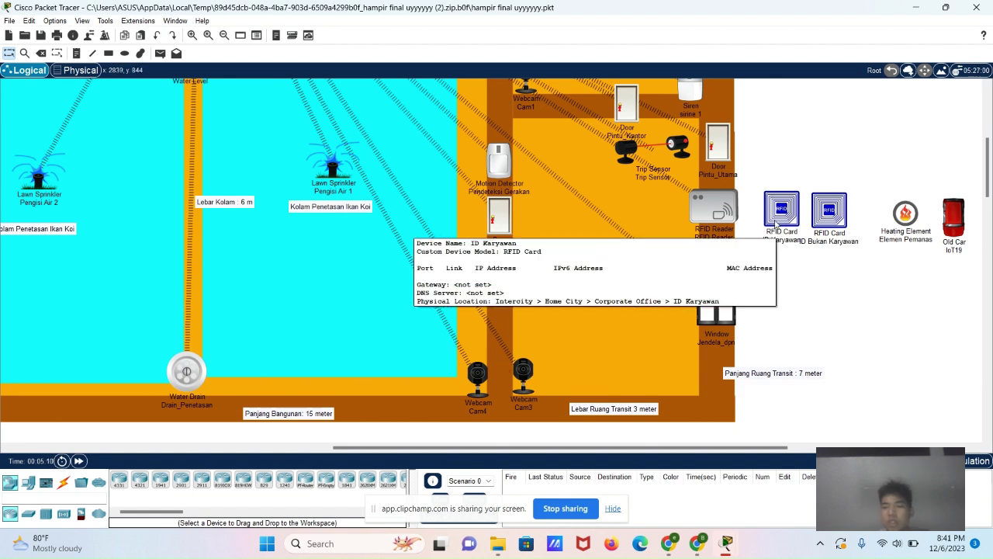
pyautogui.moveTo(730, 177)
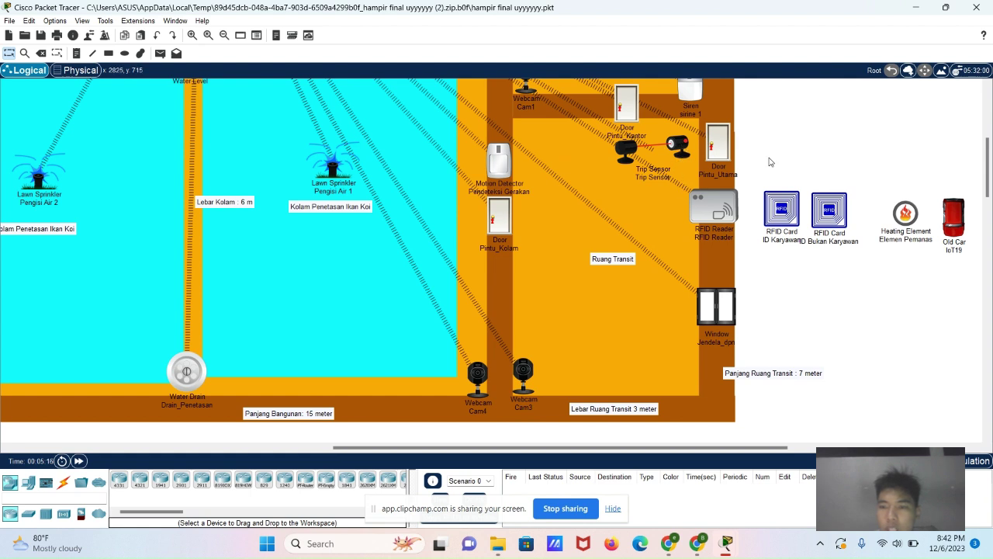
pyautogui.moveTo(793, 221)
pyautogui.mouseDown()
pyautogui.moveTo(780, 221)
pyautogui.moveTo(789, 235)
pyautogui.mouseUp()
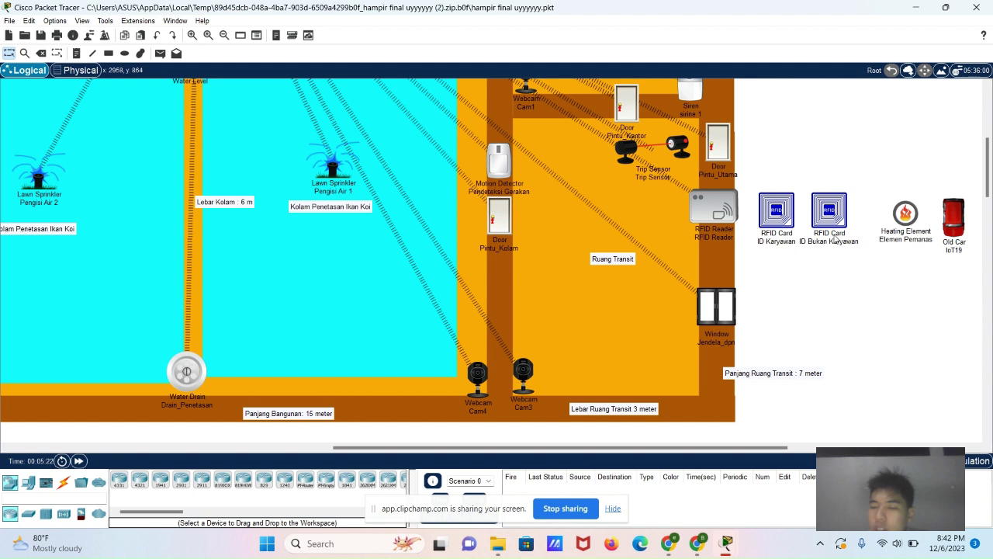
pyautogui.moveTo(835, 219); pyautogui.dragTo(791, 214)
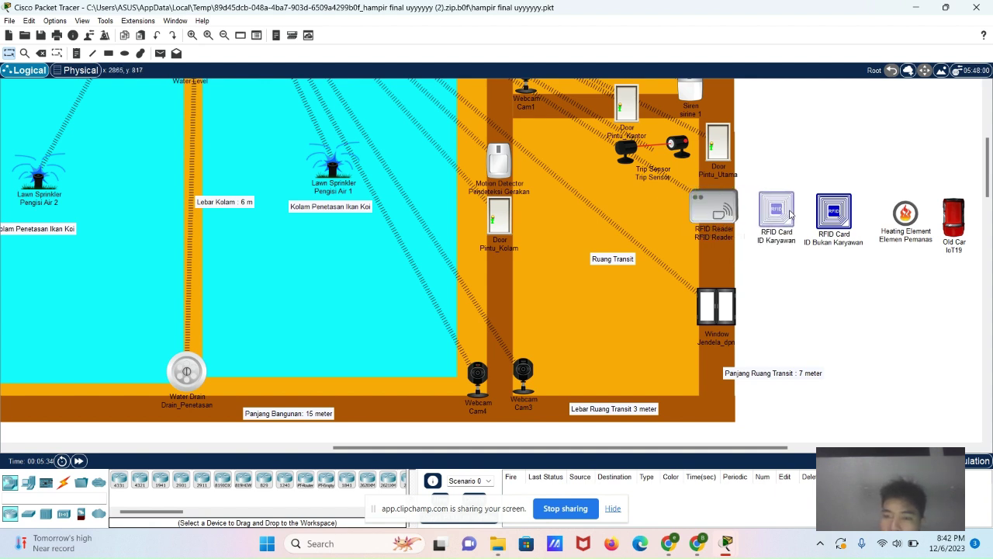
pyautogui.click(787, 178)
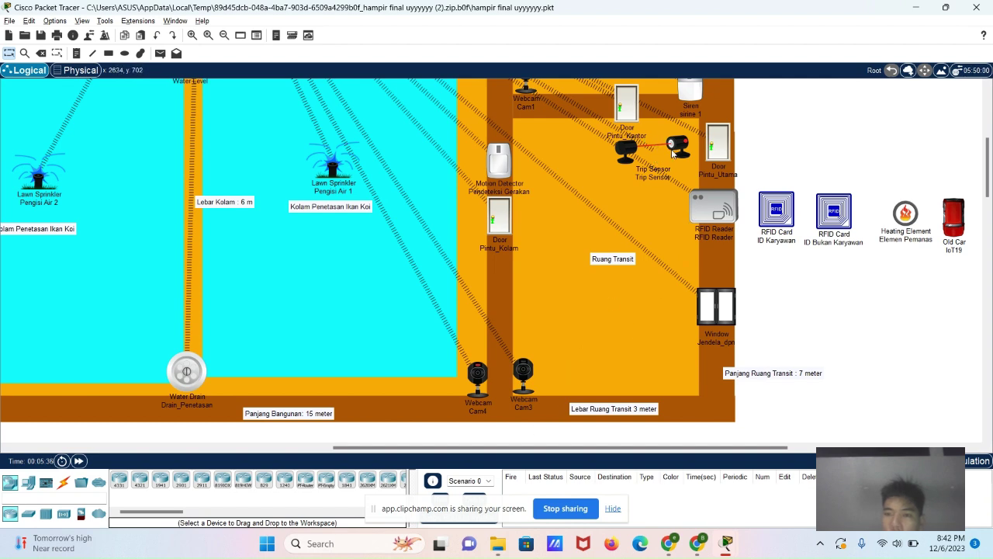
# Step: Examine the transit room's doors, trip sensor, motion detector and webcams around the RFID Reader
pyautogui.hscroll(-3, 673, 148)
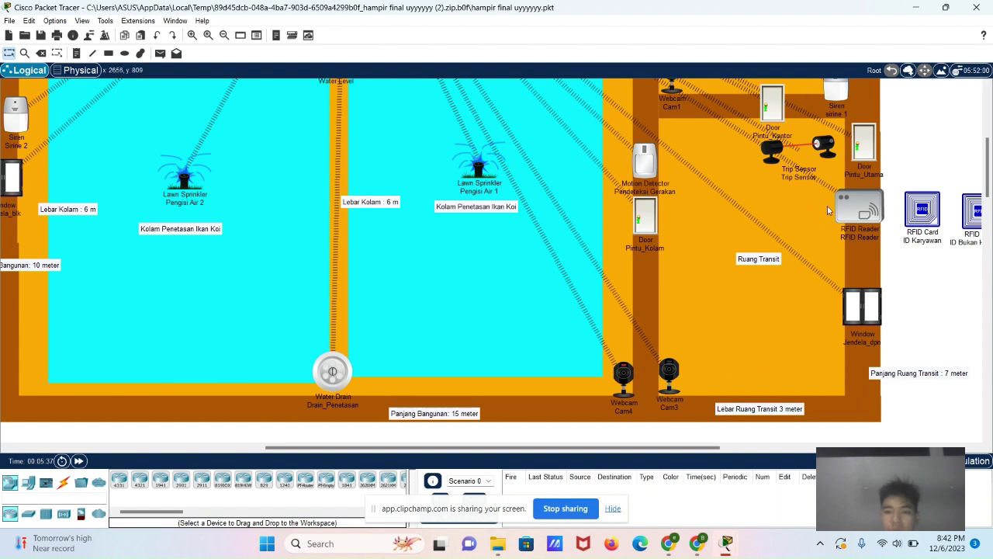
pyautogui.scroll(2, 832, 262)
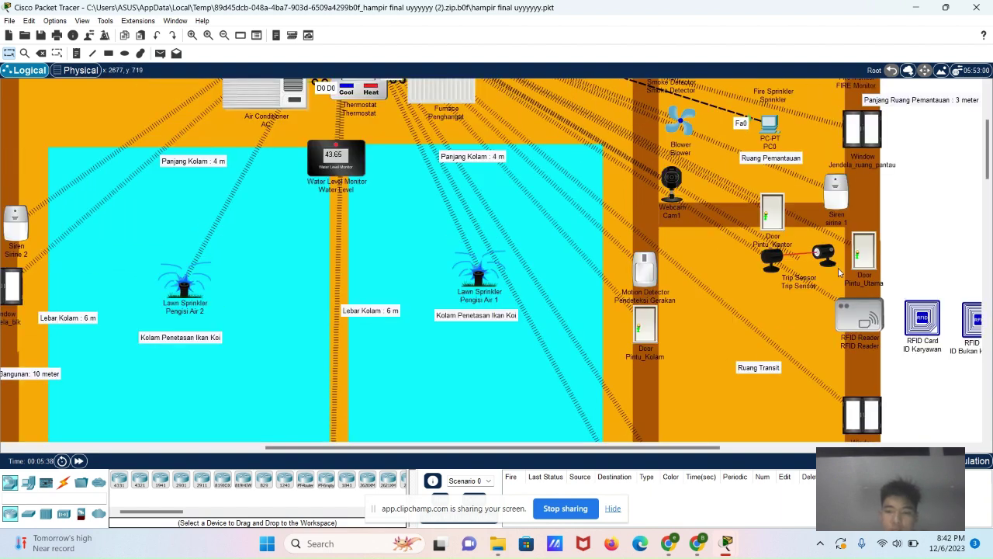
pyautogui.scroll(-1, 838, 272)
pyautogui.scroll(-2, 824, 258)
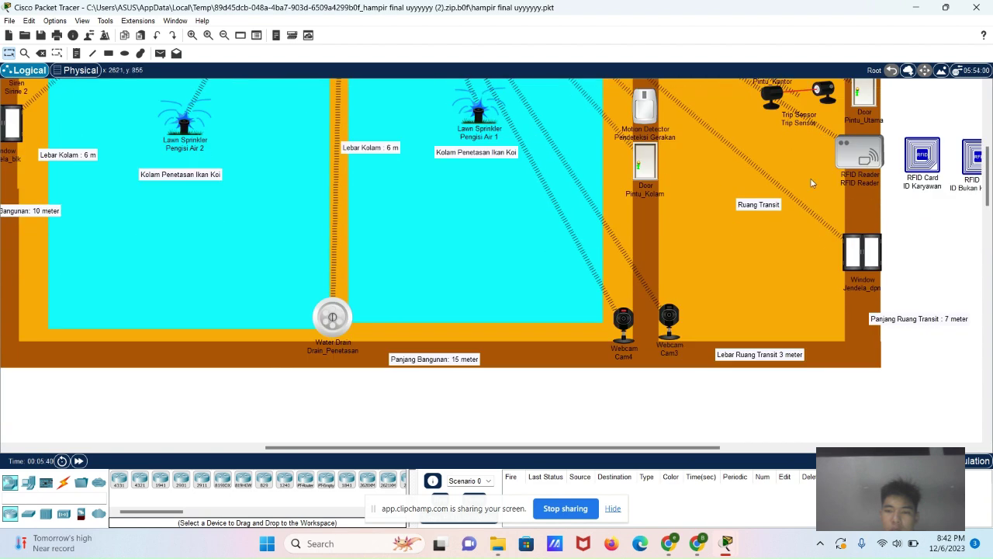
pyautogui.scroll(2, 825, 214)
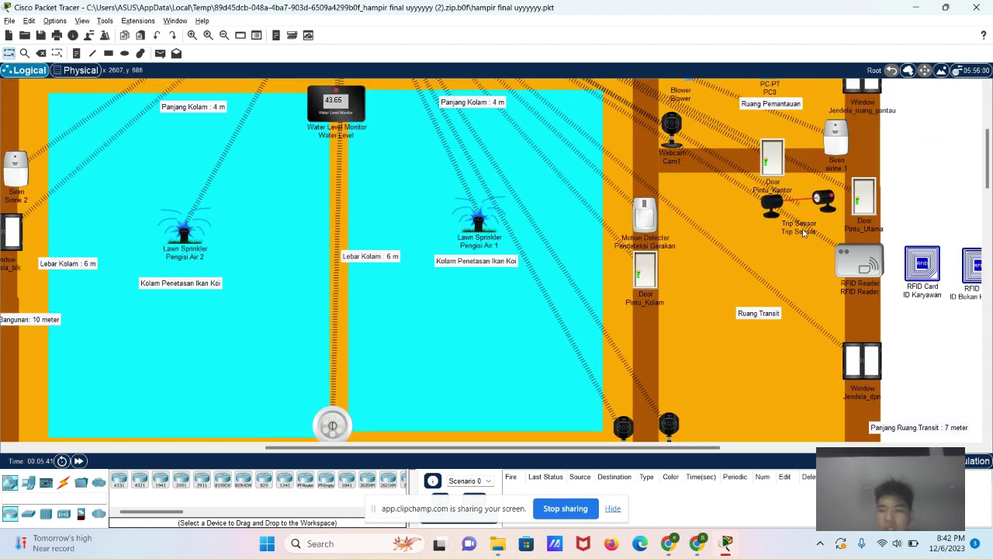
pyautogui.scroll(-2, 808, 221)
pyautogui.scroll(2, 804, 299)
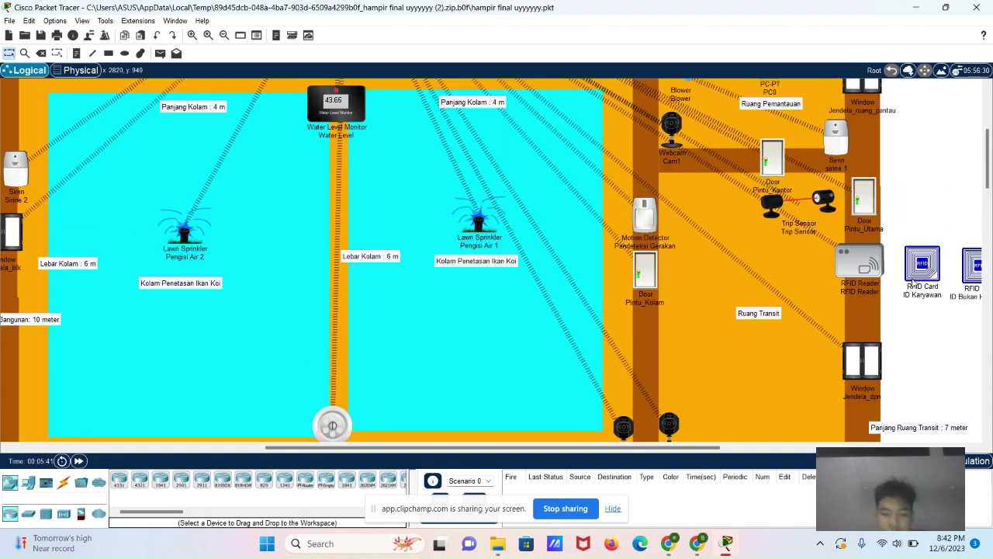
pyautogui.hscroll(4, 531, 449)
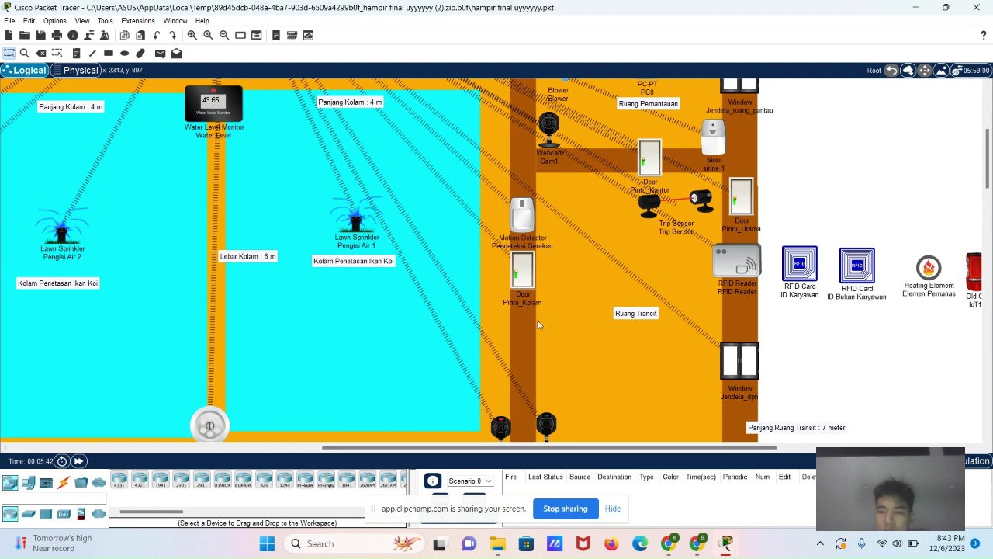
pyautogui.scroll(-2, 528, 309)
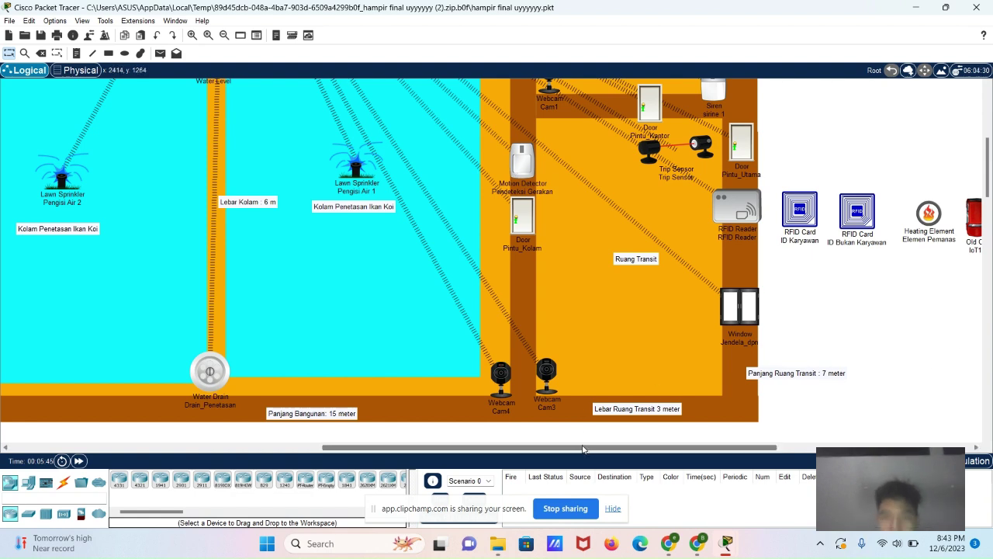
# Step: Place the Heating Element on the Fire Monitor in the monitoring room and close the monitor's device window
pyautogui.moveTo(592, 447); pyautogui.dragTo(621, 446)
pyautogui.hscroll(3, 680, 335)
pyautogui.scroll(5, 681, 334)
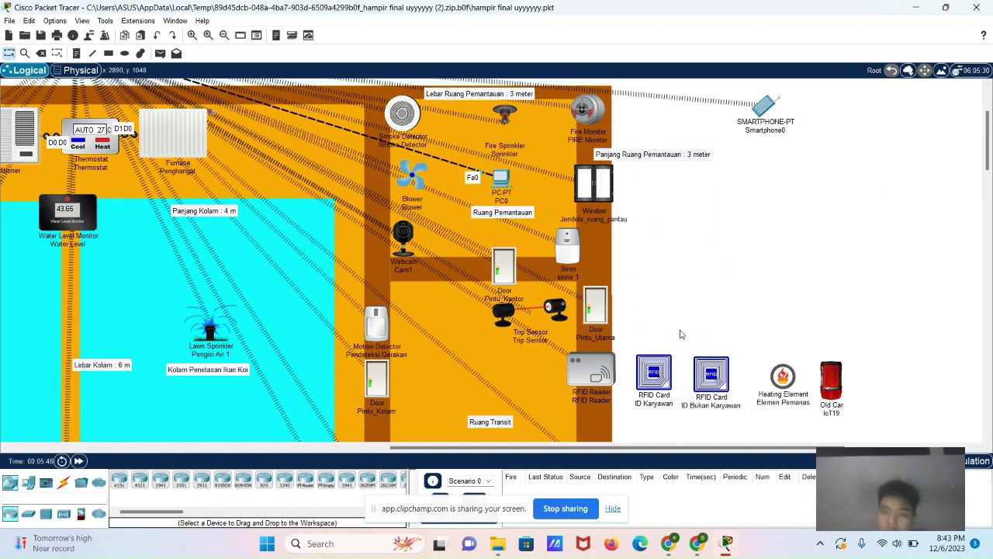
pyautogui.keyDown('alt'); pyautogui.click(783, 379); pyautogui.keyUp('alt')
pyautogui.moveTo(782, 379); pyautogui.dragTo(586, 121)
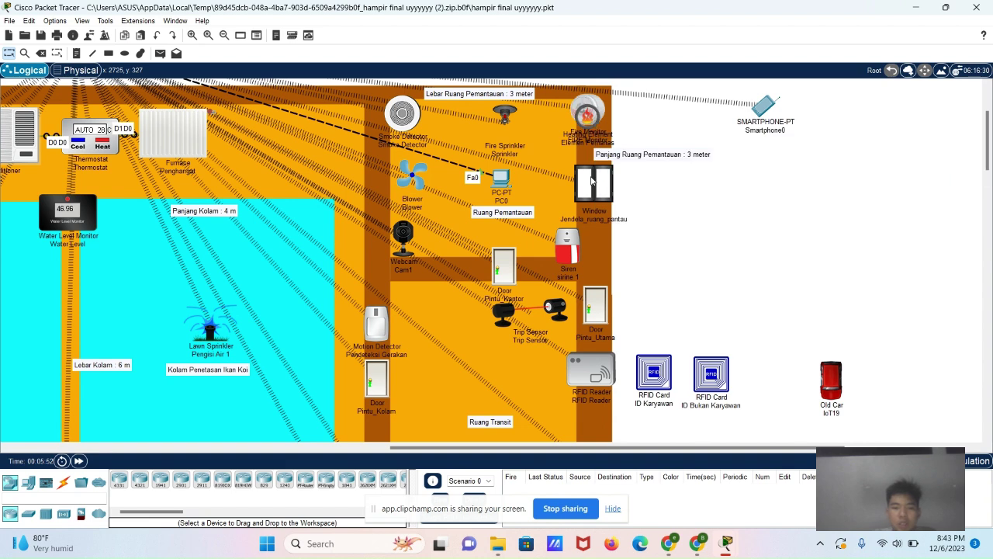
pyautogui.click(590, 116)
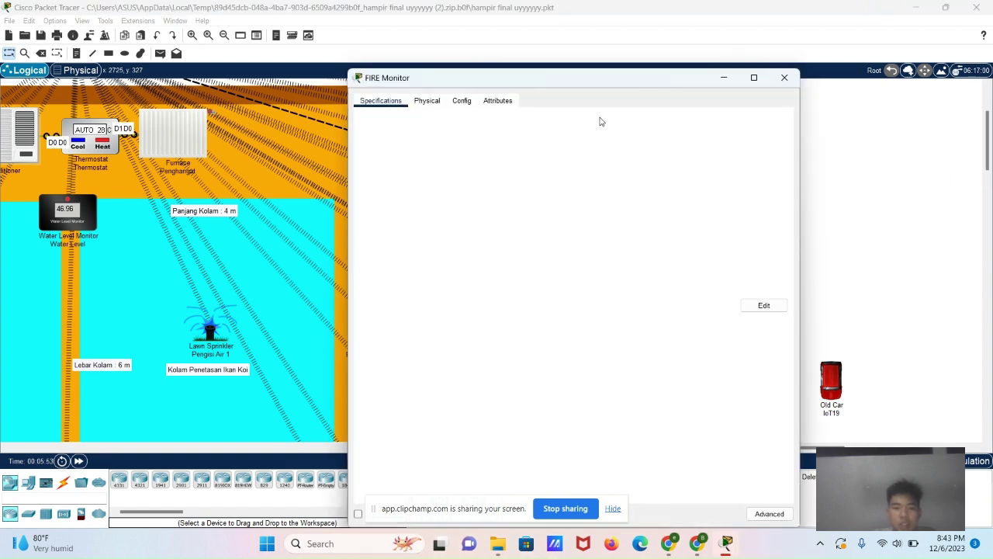
pyautogui.click(784, 77)
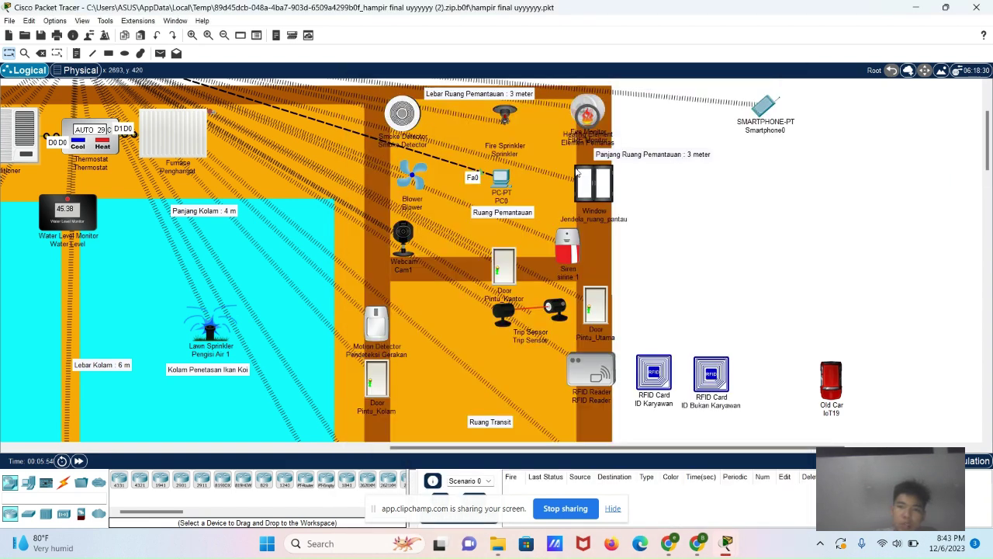
# Step: Return the Heating Element outside the building and place the Old Car just below the Smoke Detector in the monitoring room
pyautogui.moveTo(605, 126); pyautogui.dragTo(388, 160)
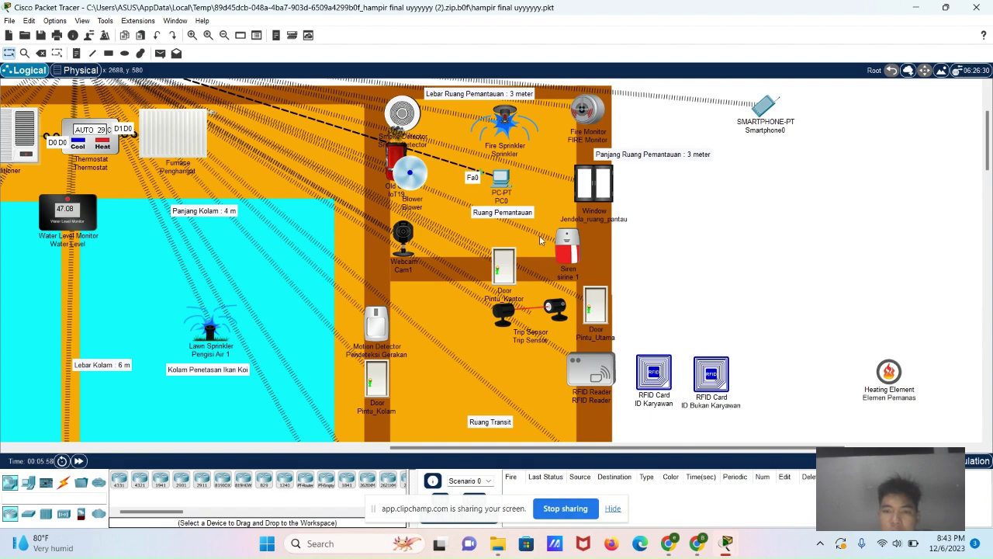
pyautogui.scroll(-3, 621, 274)
pyautogui.scroll(3, 621, 274)
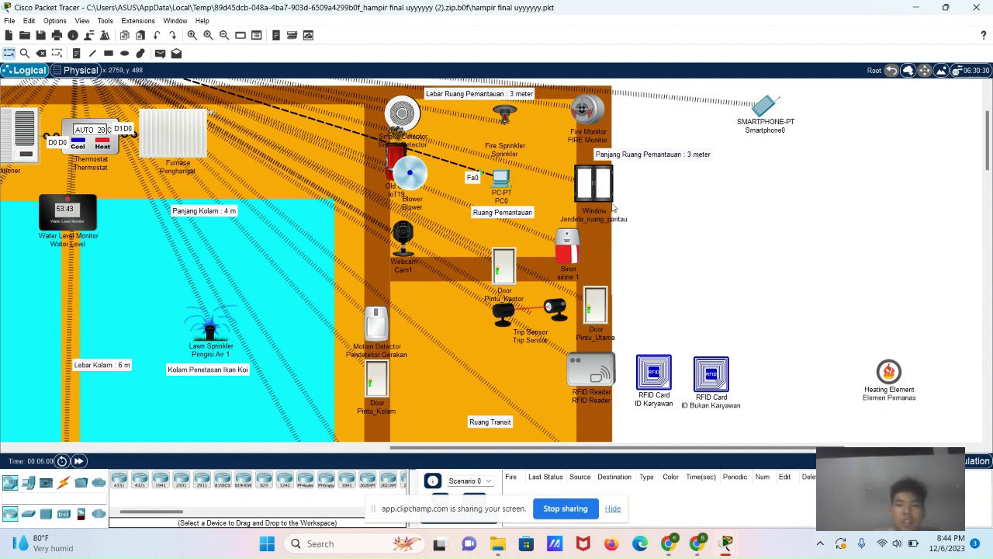
pyautogui.scroll(2, 613, 206)
pyautogui.scroll(-1, 613, 210)
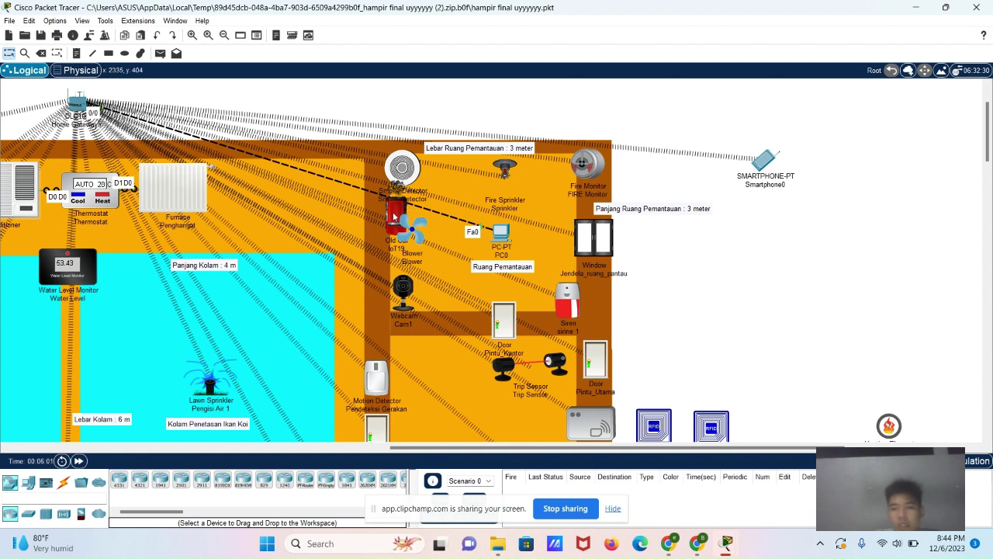
# Step: Move the Old Car out of the monitoring room, back beside the Heating Element outside the building
pyautogui.moveTo(395, 217)
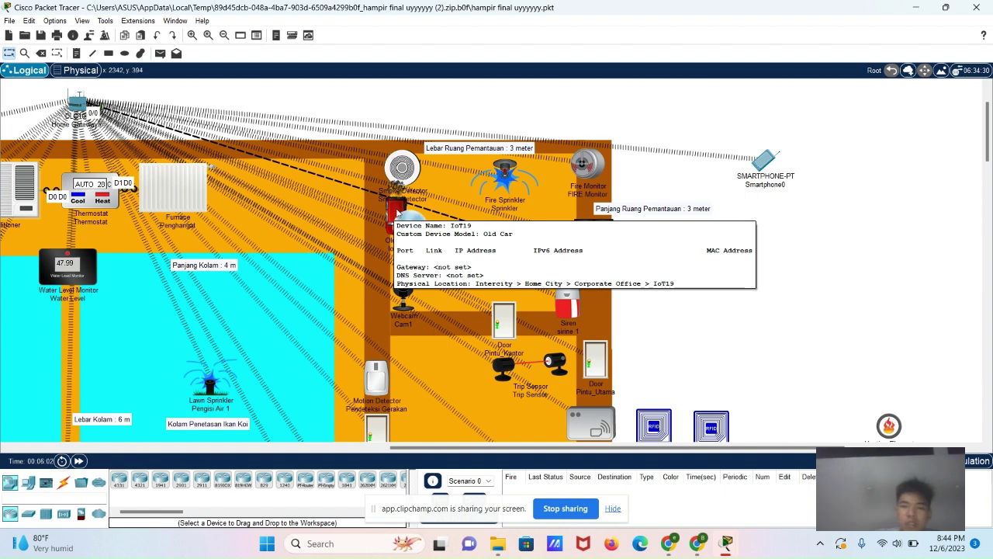
pyautogui.moveTo(396, 213); pyautogui.dragTo(825, 365)
pyautogui.moveTo(850, 426); pyautogui.dragTo(846, 427)
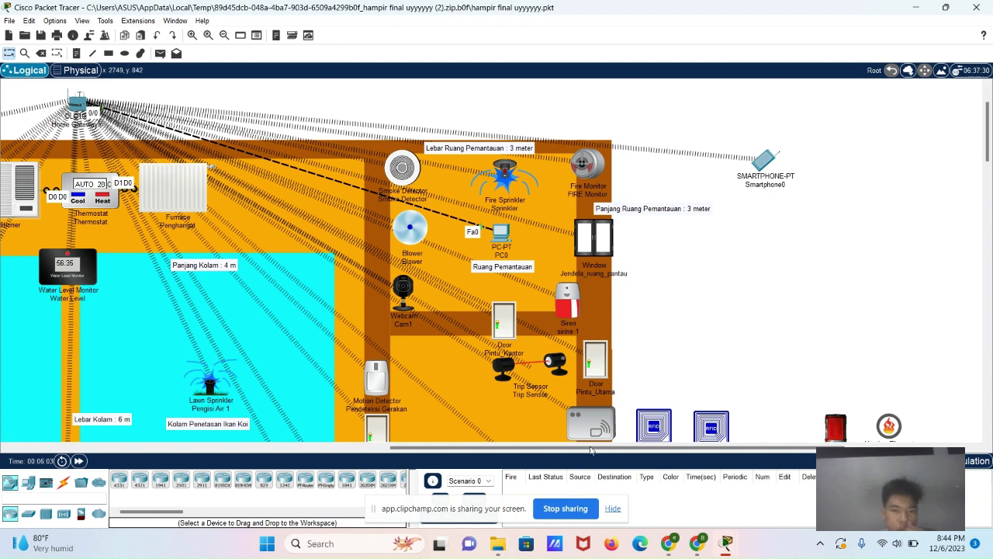
# Step: Examine the koi hatching ponds' sprinklers and water level monitor, and the furnace and thermostat above them
pyautogui.moveTo(560, 448); pyautogui.dragTo(431, 450)
pyautogui.scroll(-2, 442, 388)
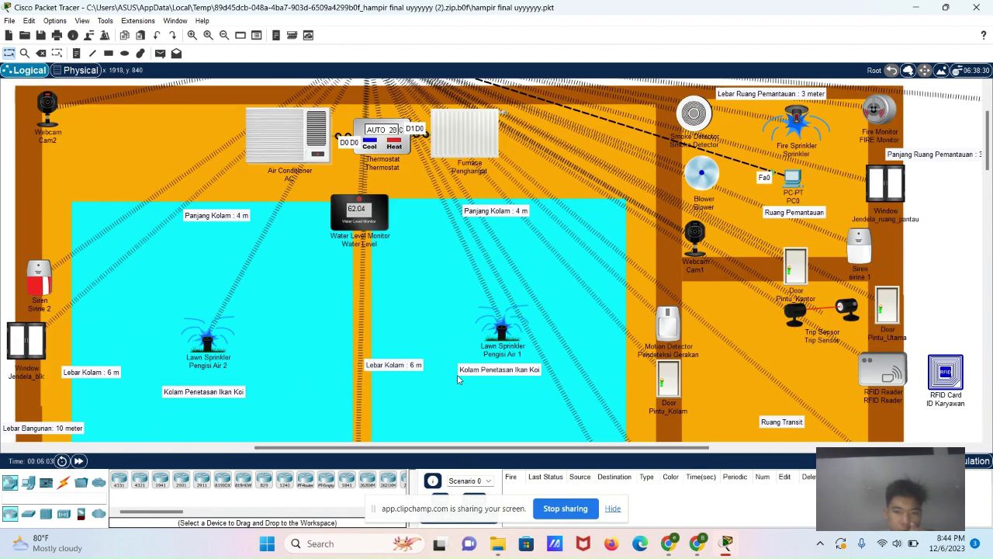
pyautogui.scroll(-2, 449, 369)
pyautogui.scroll(2, 448, 370)
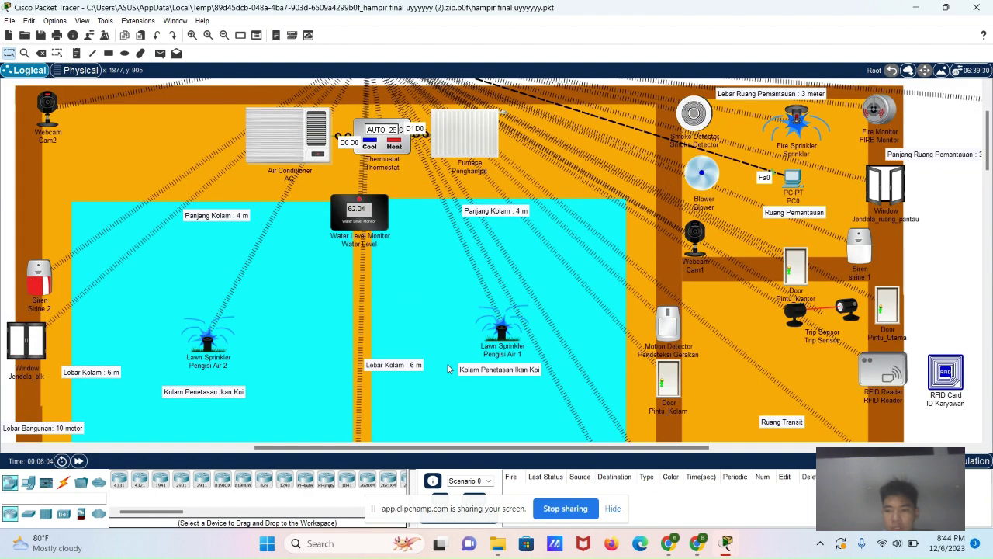
pyautogui.moveTo(445, 449); pyautogui.dragTo(470, 450)
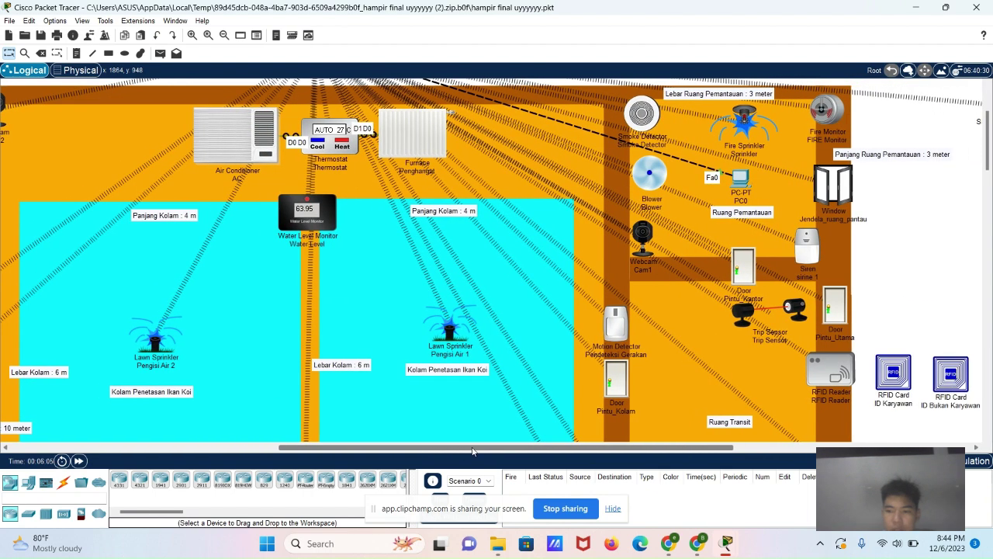
pyautogui.scroll(2, 476, 406)
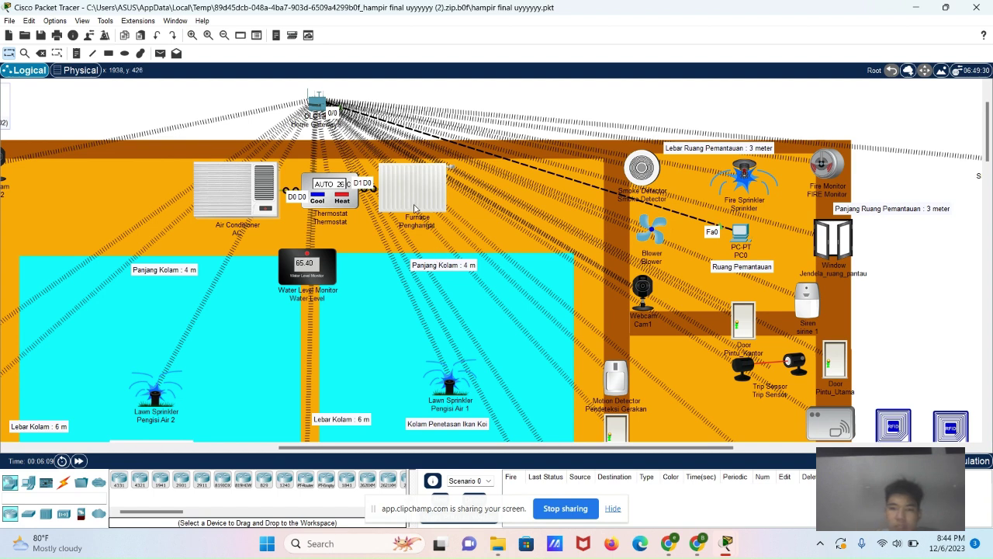
pyautogui.moveTo(408, 194)
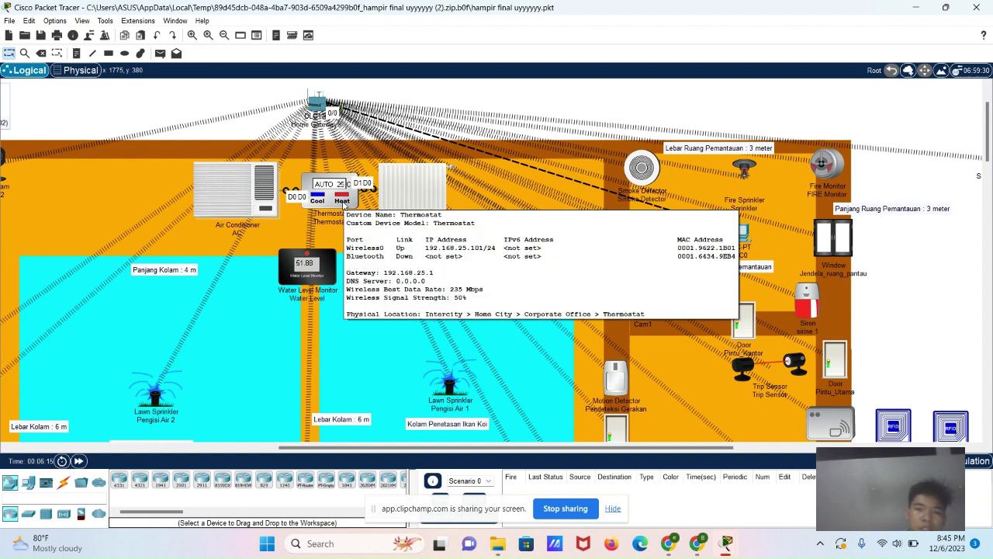
pyautogui.moveTo(352, 193)
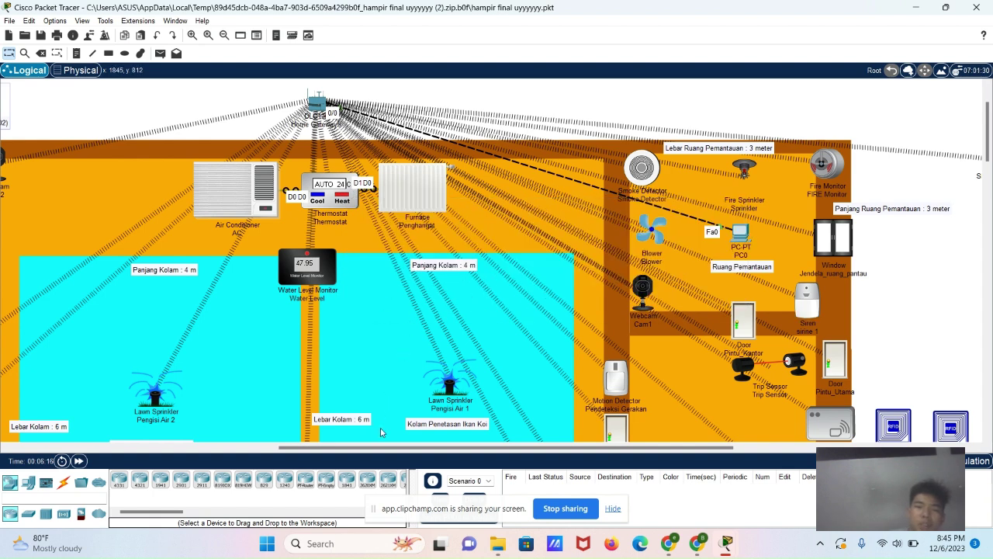
# Step: Open the IoT Monitor on Smartphone0, return to the phone's physical view and close its device window
pyautogui.moveTo(392, 449); pyautogui.dragTo(449, 449)
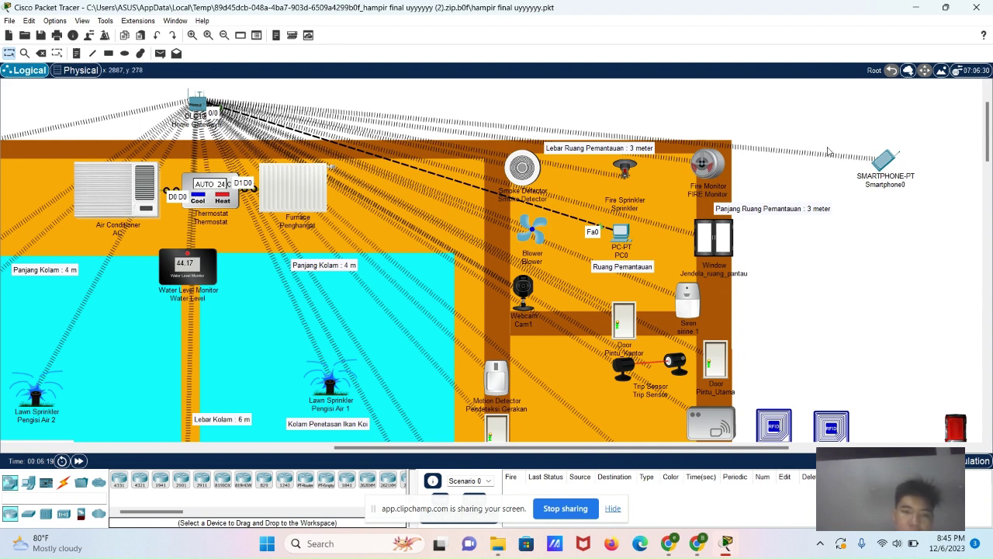
pyautogui.click(891, 169)
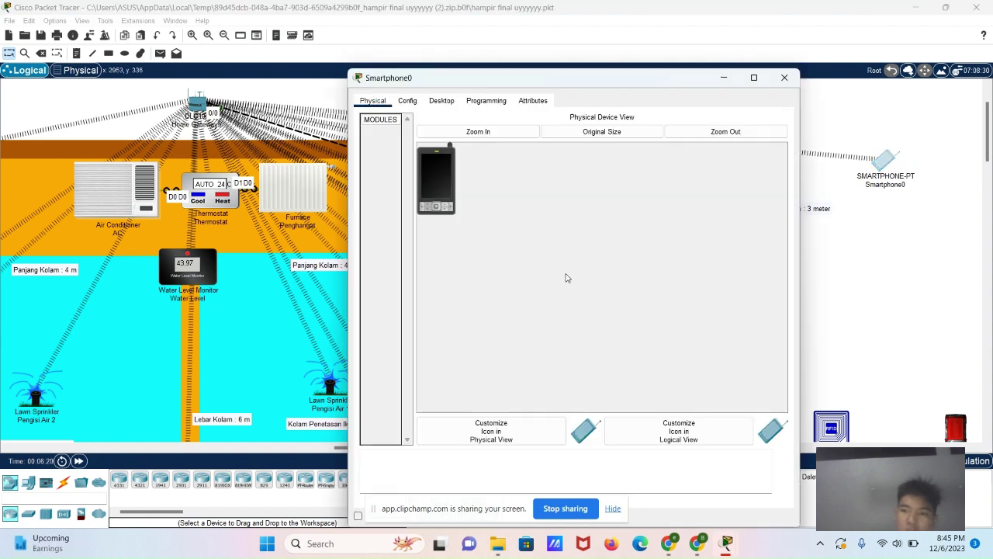
pyautogui.click(447, 104)
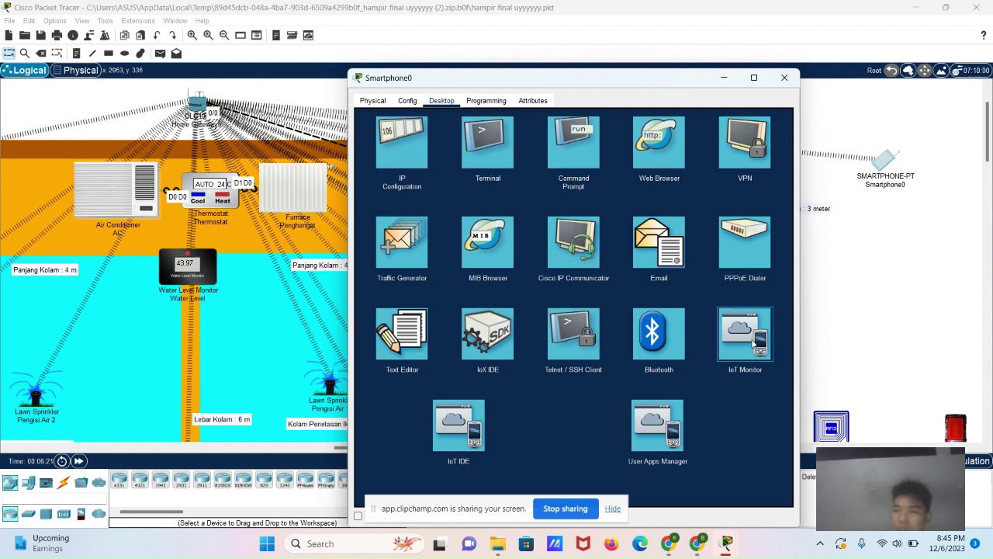
pyautogui.click(755, 342)
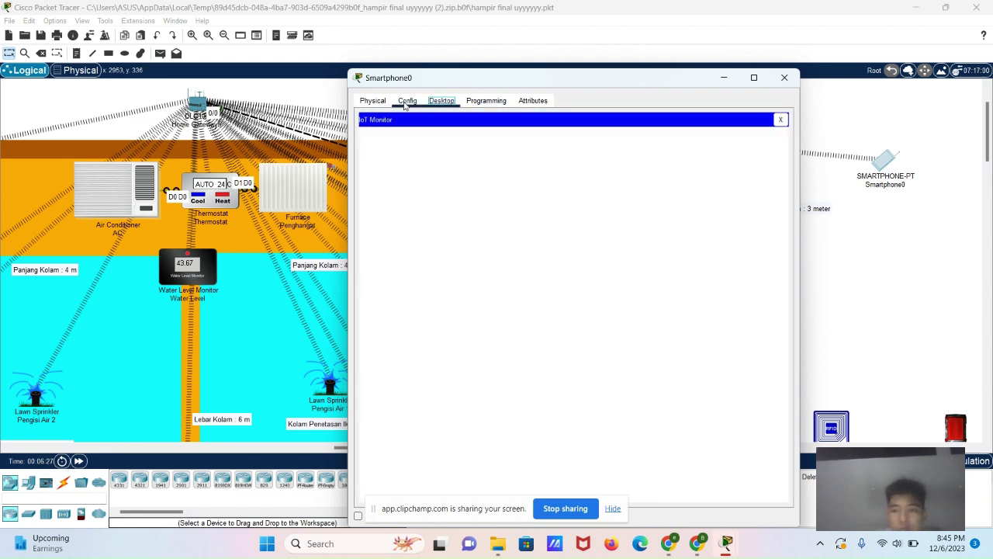
pyautogui.click(404, 102)
pyautogui.click(380, 103)
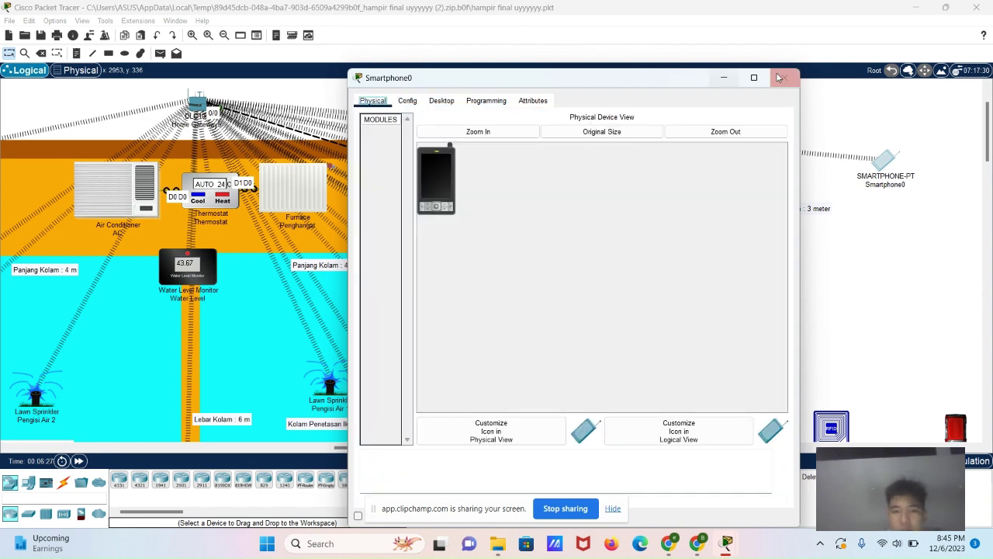
pyautogui.click(781, 81)
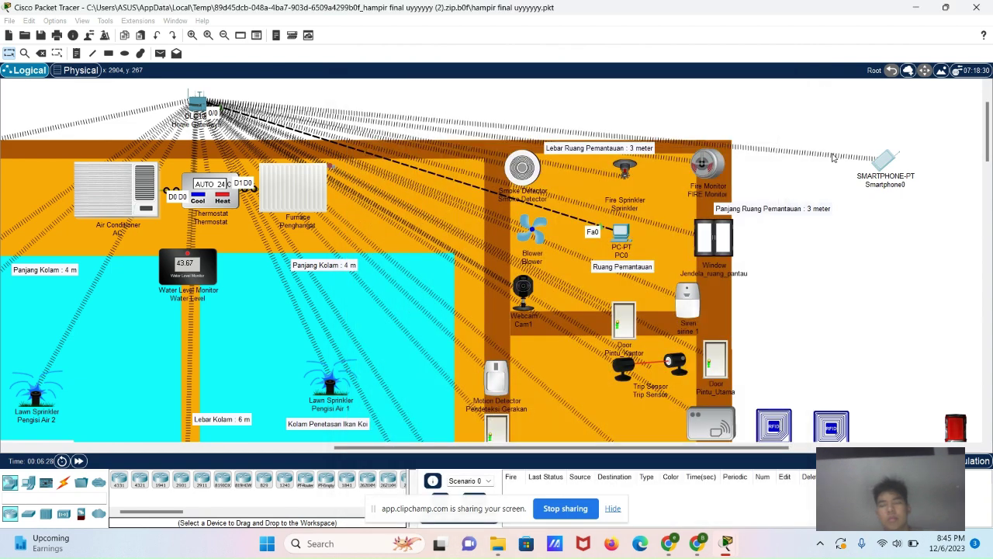
# Step: Open the IoT Monitor on Smartphone0 and shift its device window slightly aside over the workspace
pyautogui.click(884, 177)
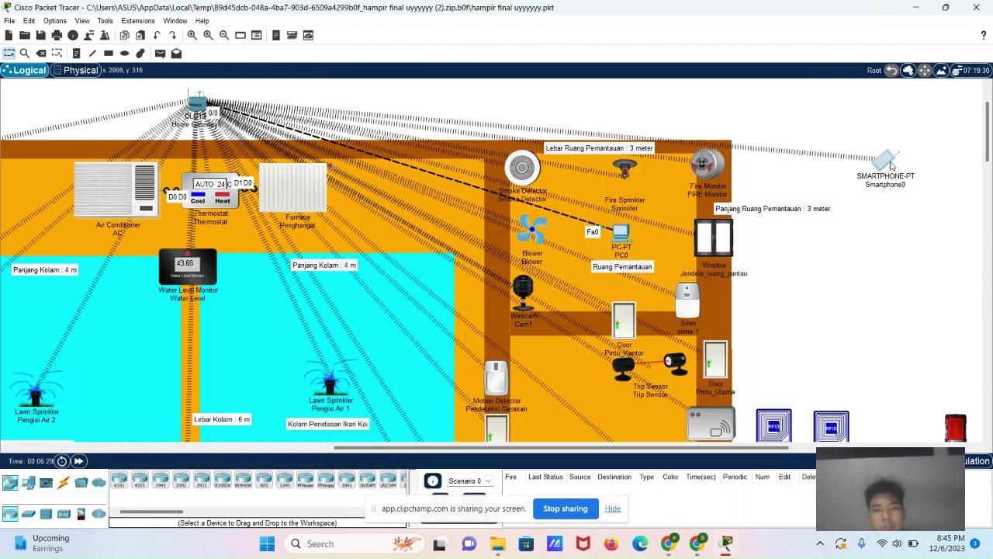
pyautogui.click(882, 174)
pyautogui.click(442, 101)
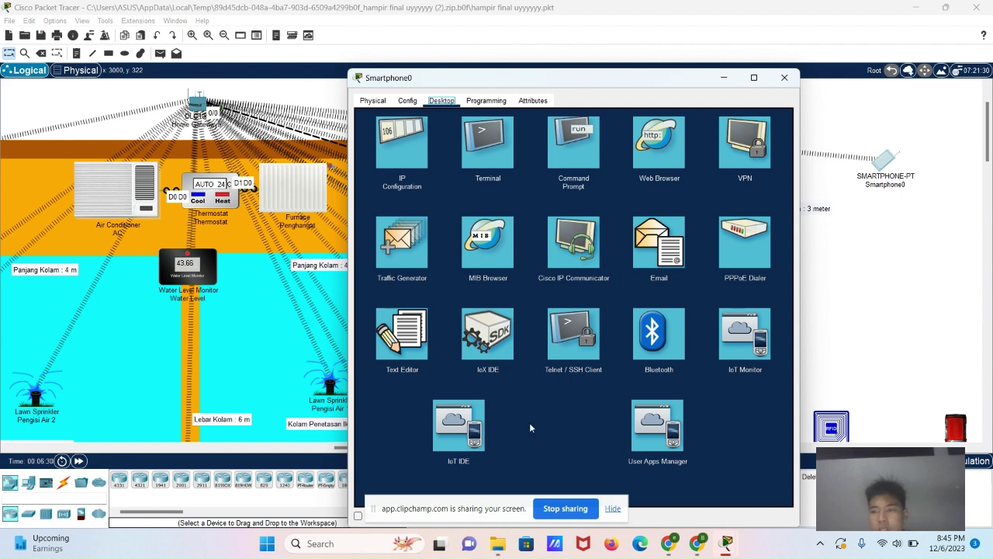
pyautogui.click(745, 352)
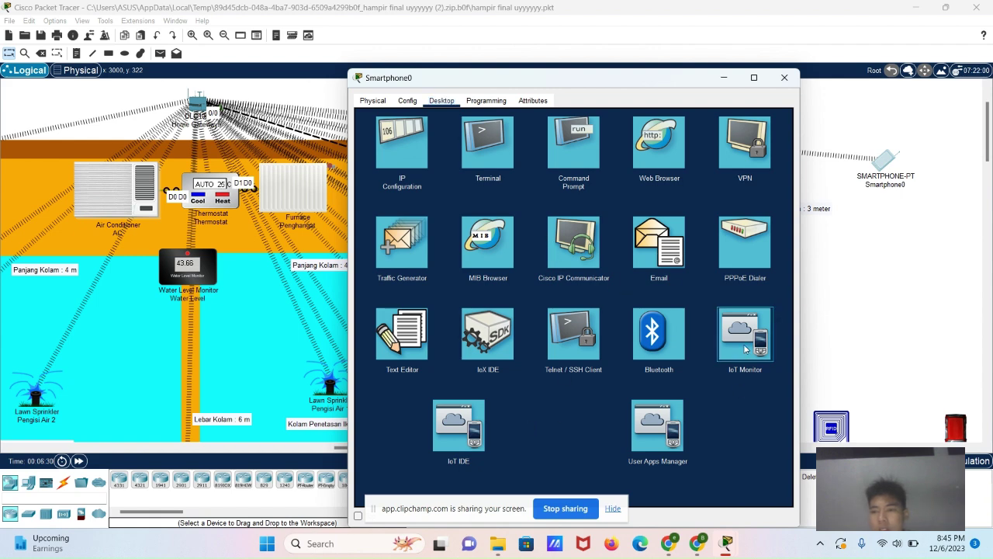
pyautogui.click(751, 327)
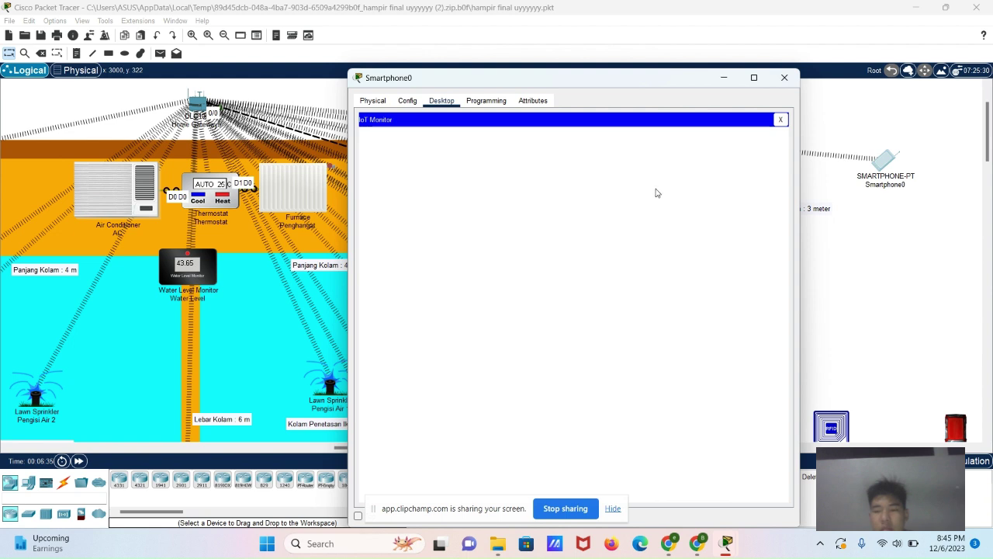
pyautogui.moveTo(665, 80); pyautogui.dragTo(609, 81)
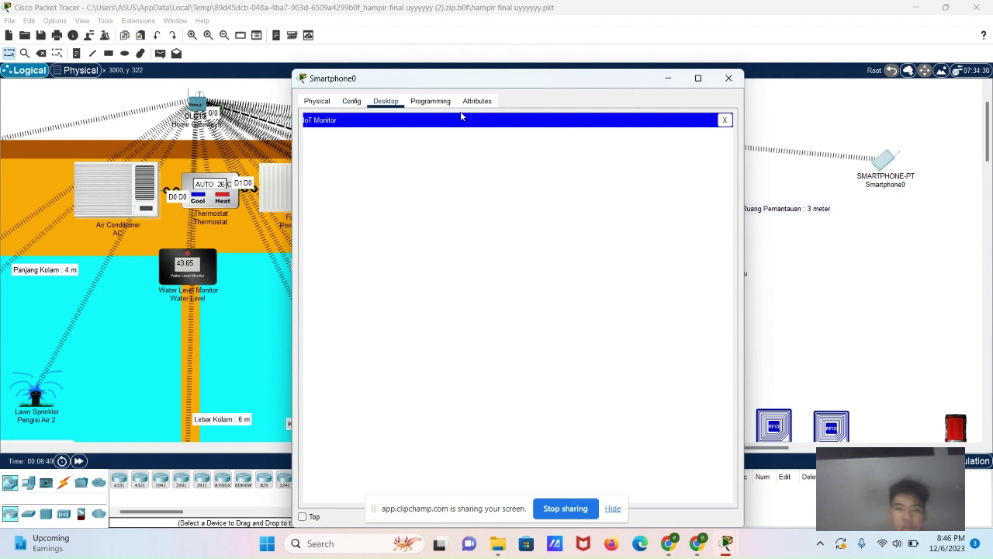
# Step: View Smartphone0's global settings and physical device view, and close its device window
pyautogui.click(351, 102)
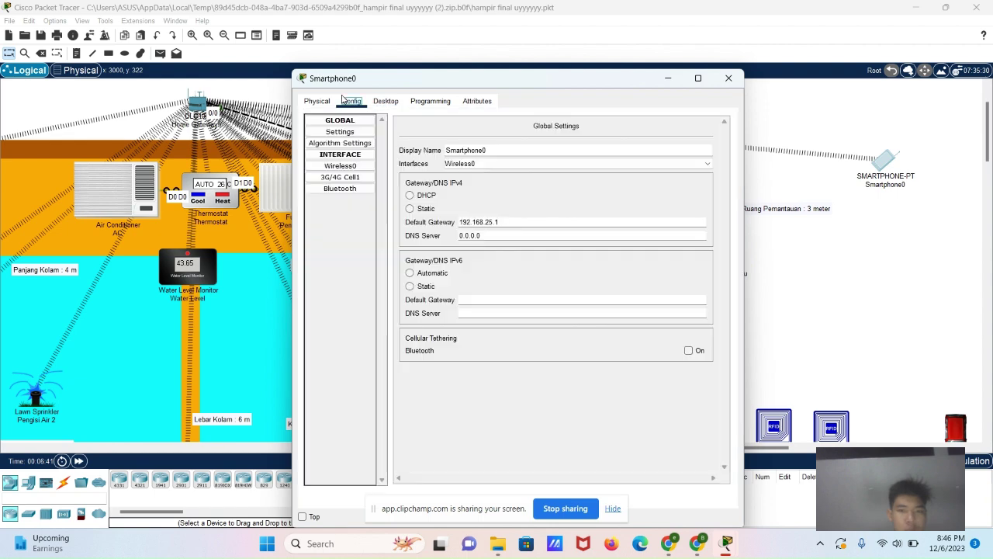
pyautogui.click(383, 102)
pyautogui.click(317, 101)
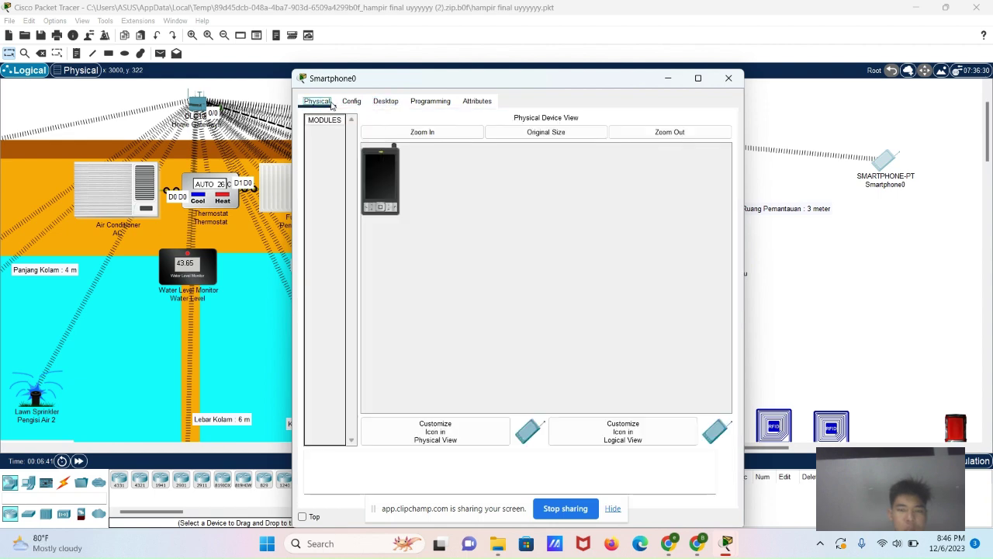
pyautogui.click(728, 78)
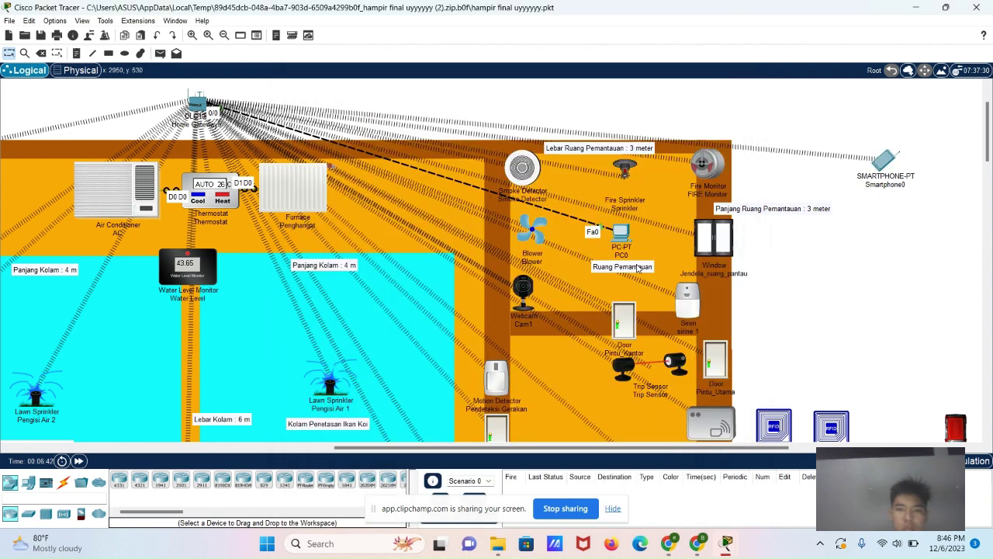
# Step: Open the IoT Monitor on PC0 in the monitoring room
pyautogui.click(620, 248)
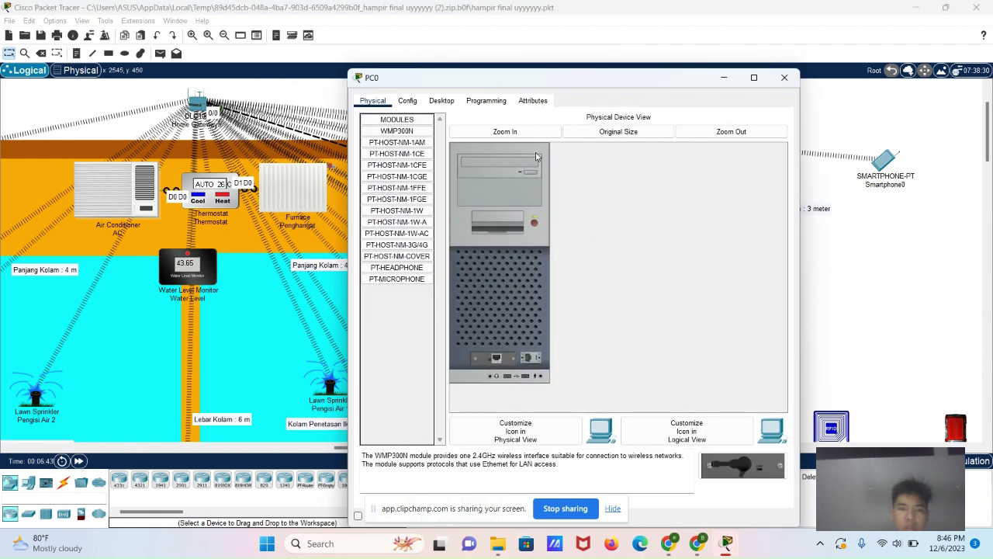
pyautogui.click(439, 103)
pyautogui.scroll(-2, 722, 391)
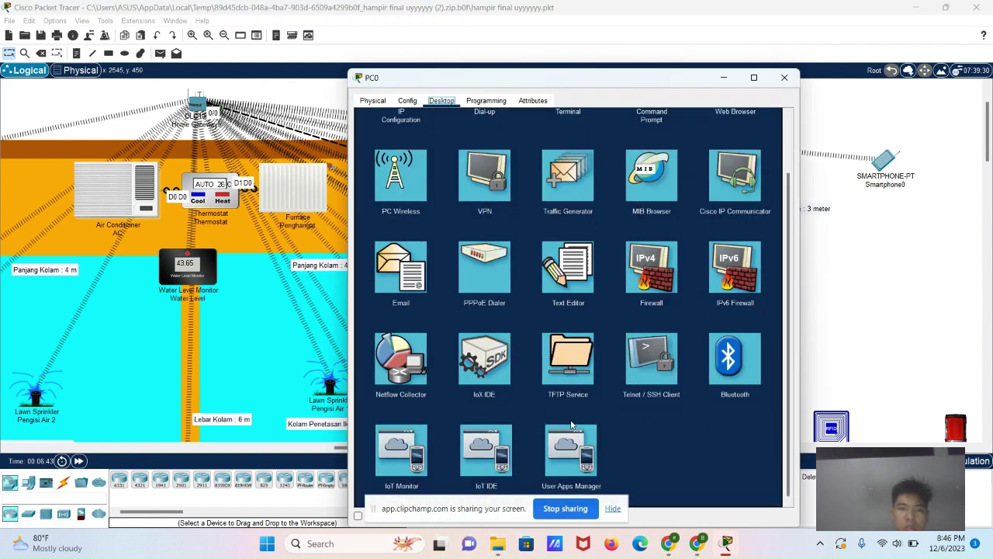
pyautogui.click(381, 461)
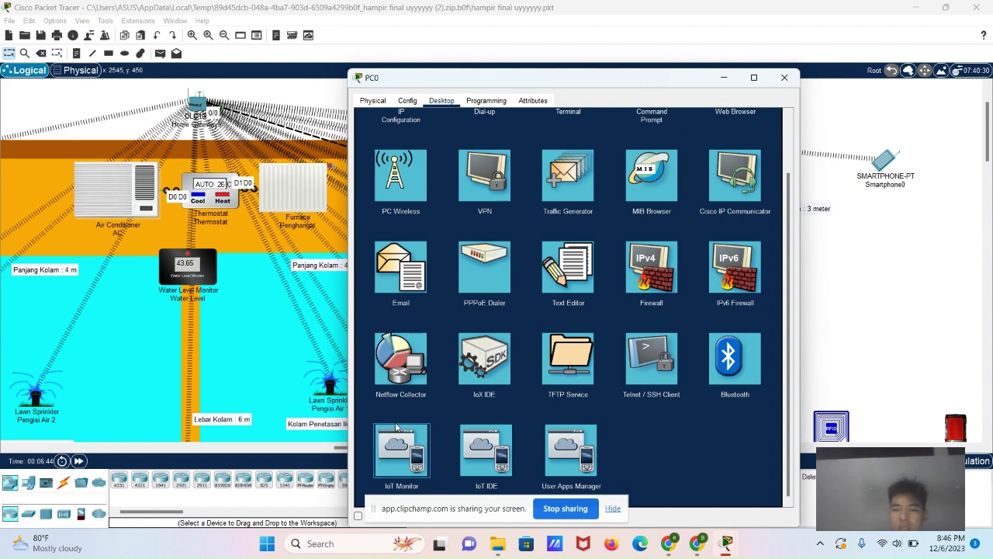
pyautogui.click(399, 440)
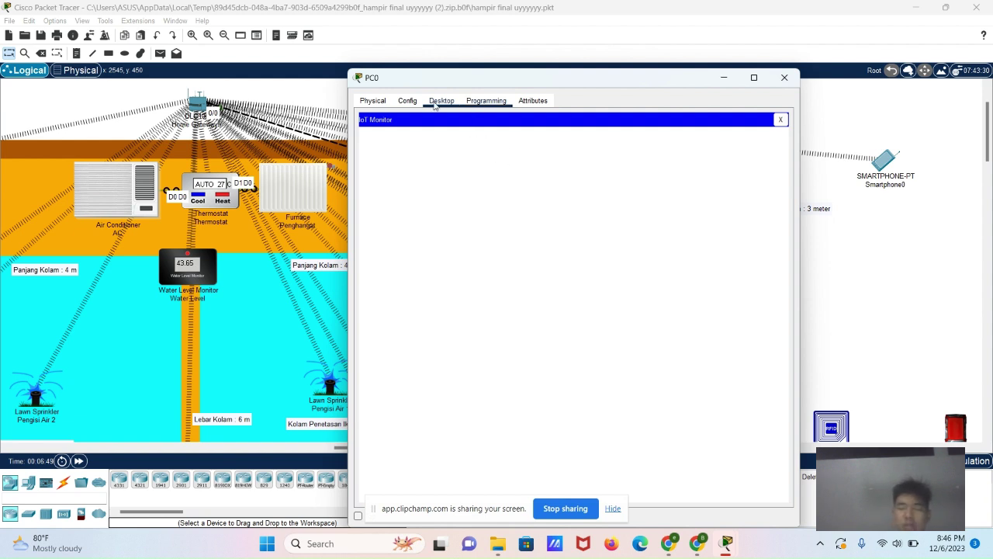
# Step: Switch between PC0's configuration, physical view and IoT Monitor, and close the PC0 device window
pyautogui.click(407, 101)
pyautogui.click(373, 101)
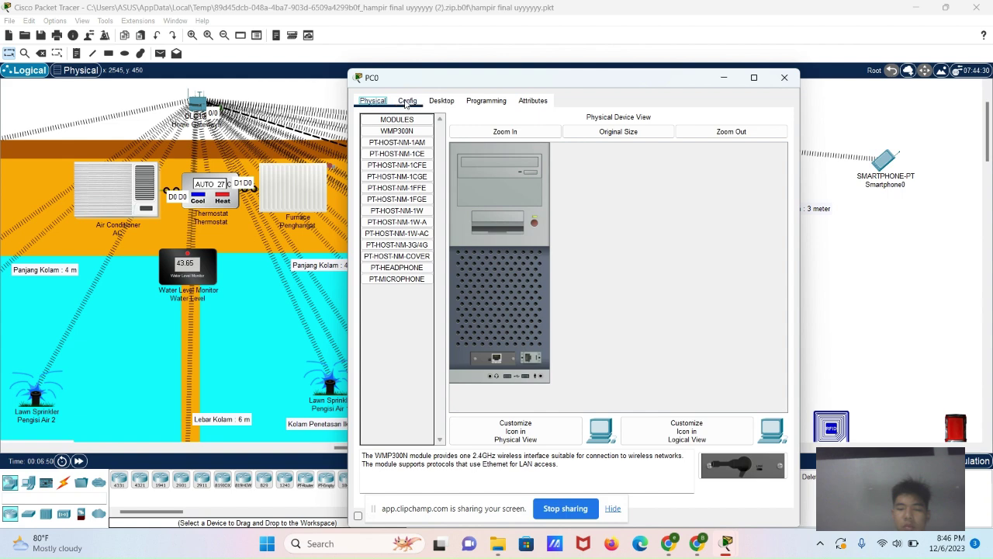
pyautogui.click(435, 102)
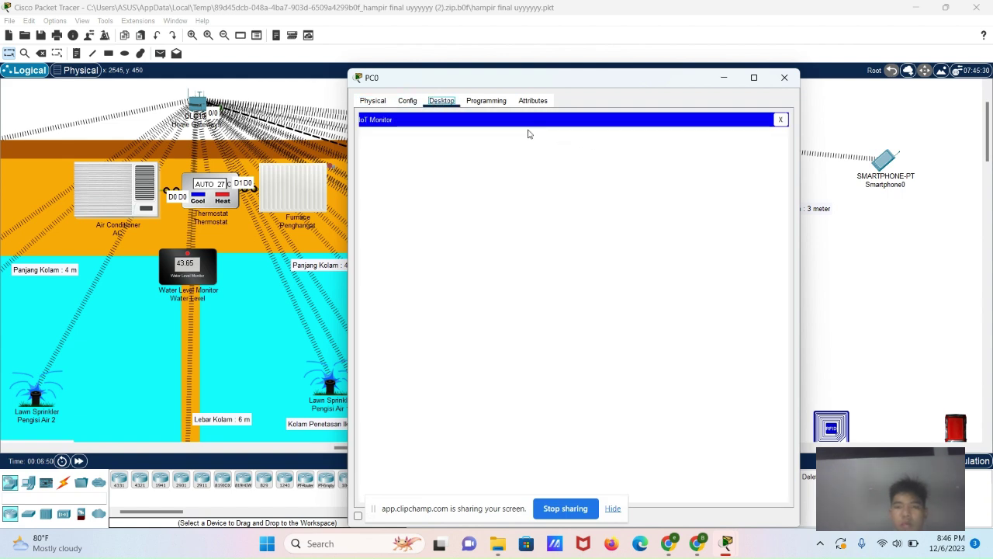
pyautogui.click(409, 102)
pyautogui.click(373, 102)
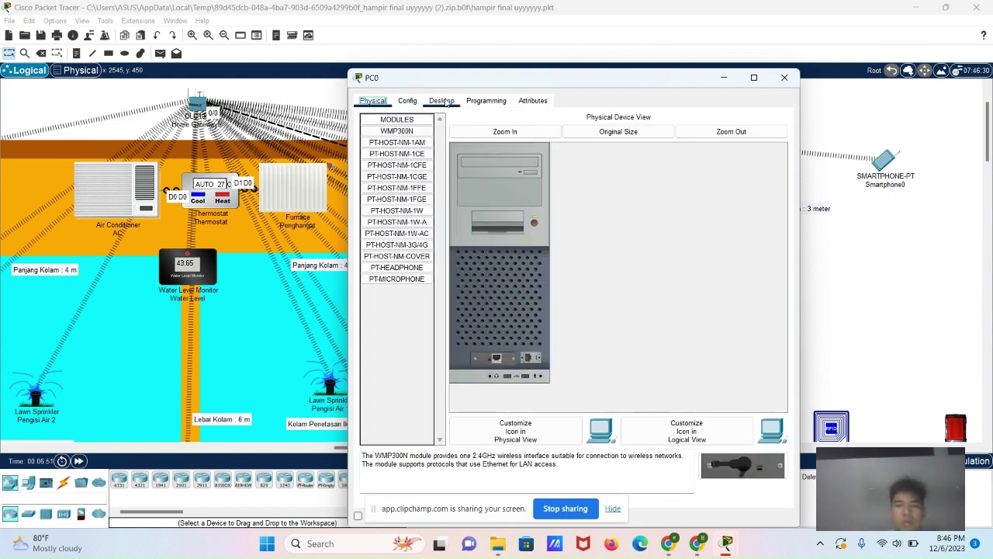
pyautogui.click(442, 100)
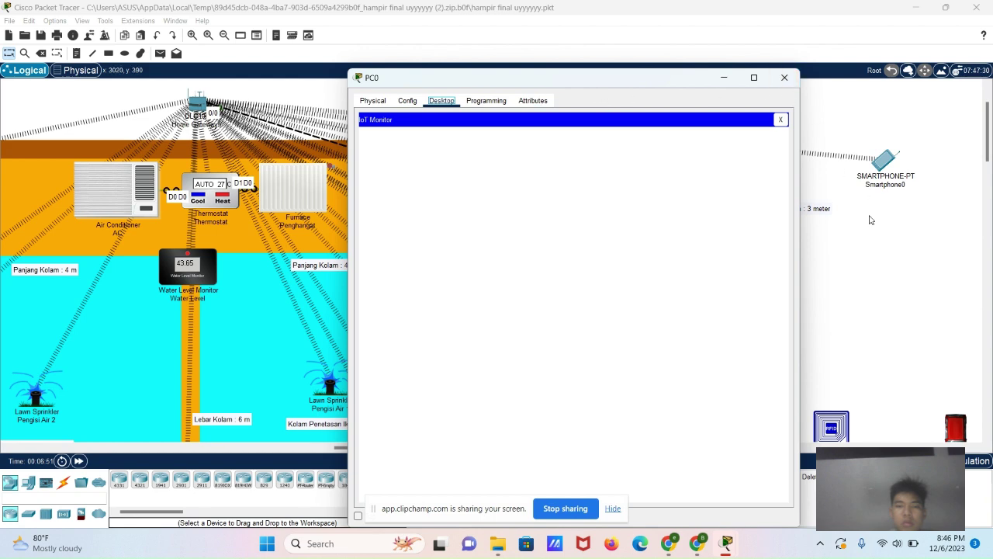
pyautogui.click(784, 78)
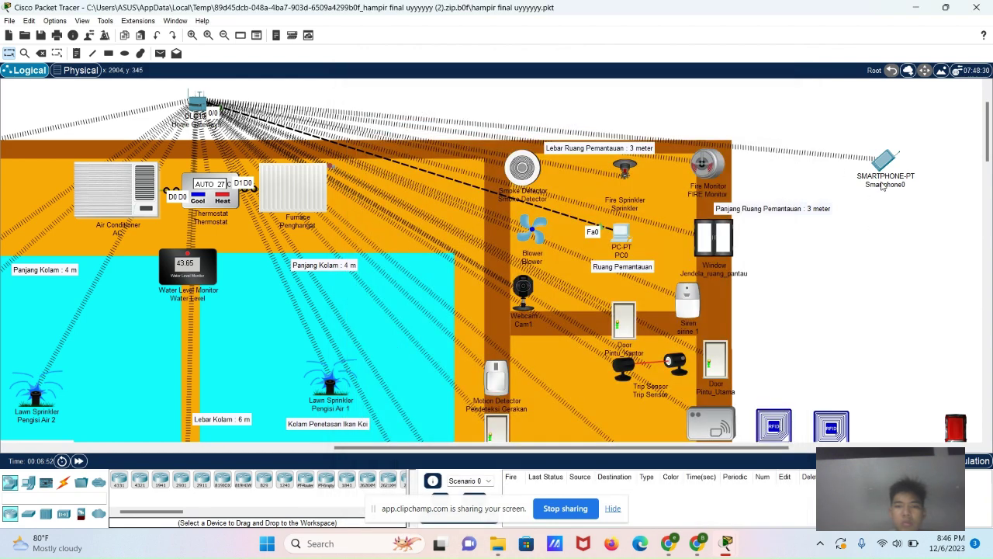
# Step: Examine the Water Level Monitor and sprinklers of the two koi hatching ponds, and the surrounding climate and monitoring-room devices
pyautogui.scroll(-1, 989, 152)
pyautogui.scroll(1, 990, 152)
pyautogui.scroll(-1, 989, 151)
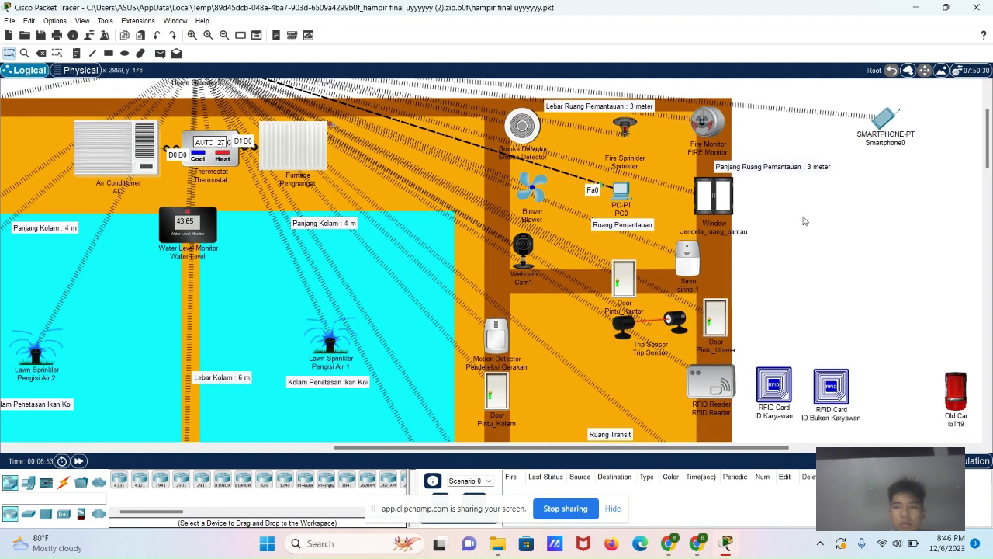
pyautogui.scroll(-1, 802, 215)
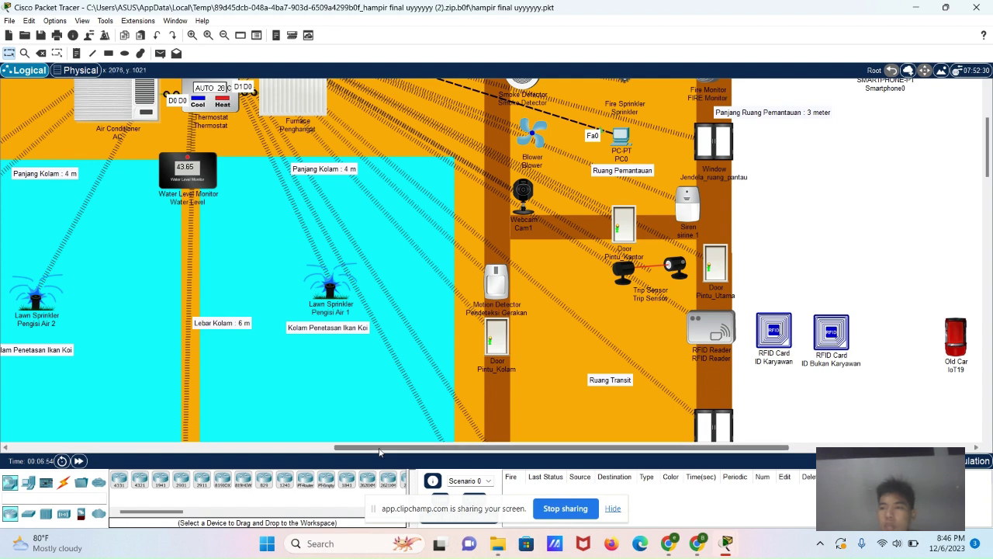
pyautogui.hscroll(-4, 368, 233)
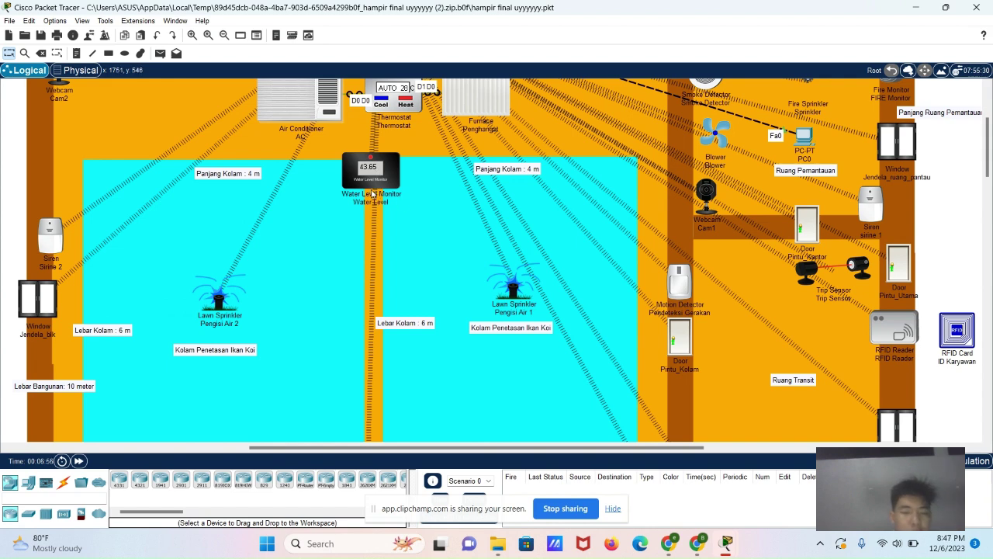
pyautogui.moveTo(368, 180)
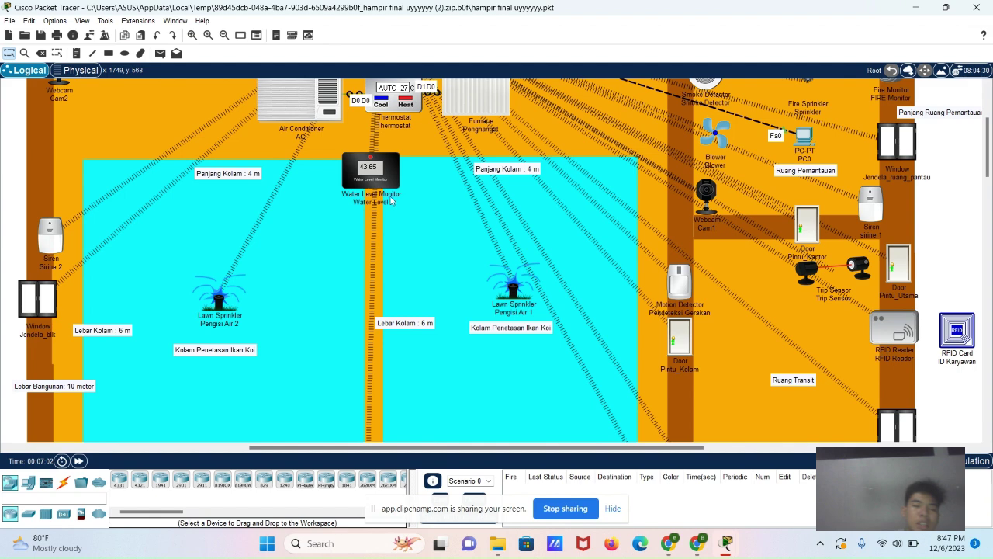
pyautogui.scroll(2, 379, 177)
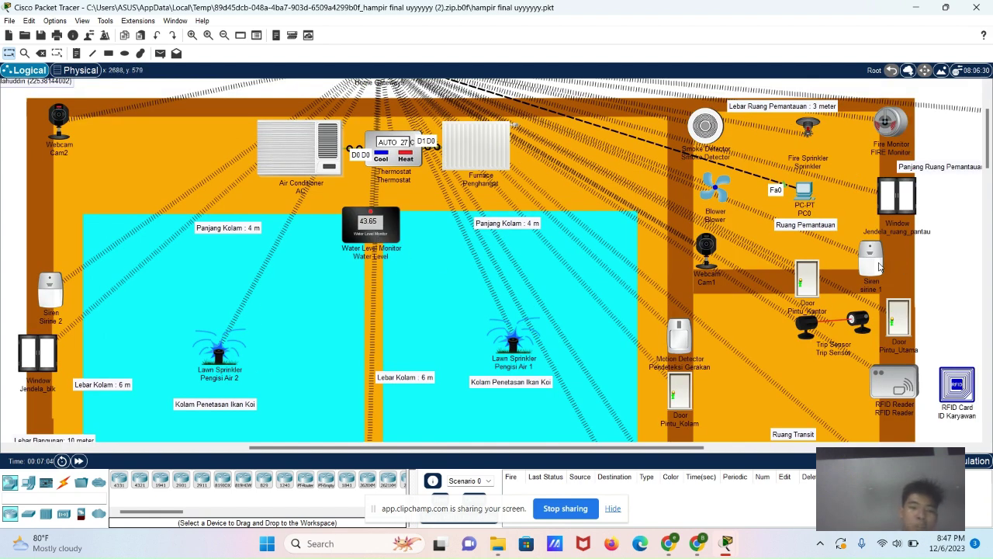
pyautogui.scroll(2, 880, 266)
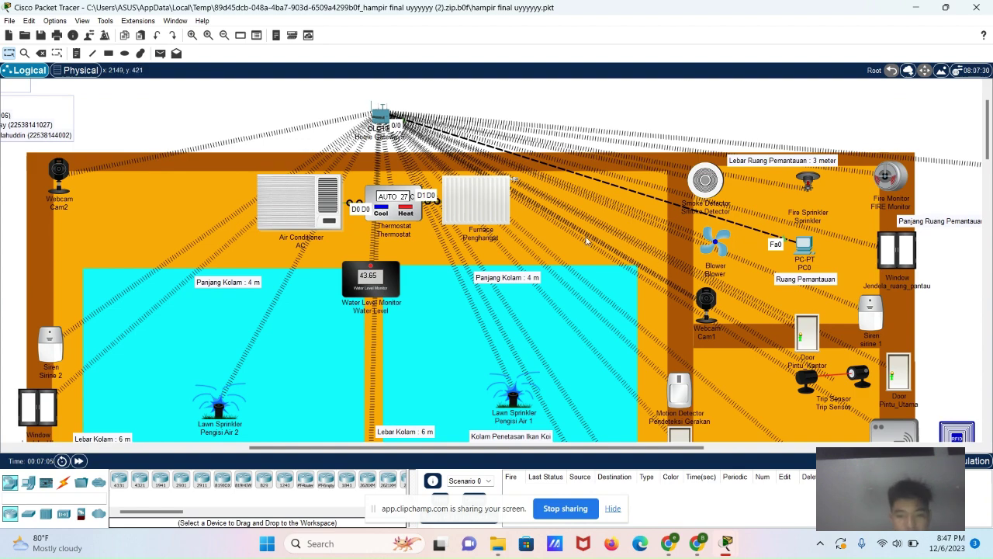
pyautogui.scroll(-2, 485, 311)
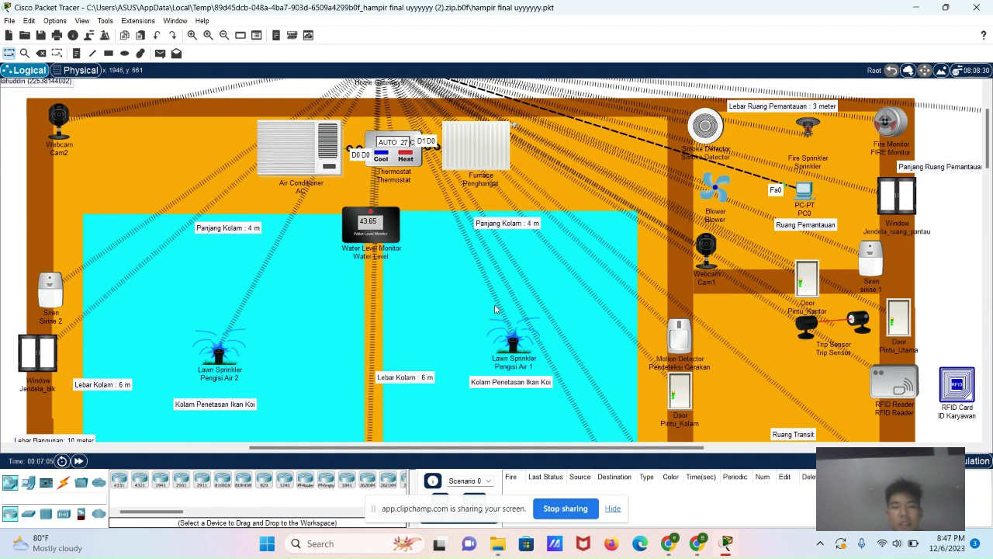
# Step: Test the Drain_Penetasan water drain by opening it and closing it again, checking the pond level on the Water Level Monitor
pyautogui.scroll(-10, 496, 313)
pyautogui.scroll(8, 497, 315)
pyautogui.scroll(6, 499, 315)
pyautogui.scroll(-10, 499, 318)
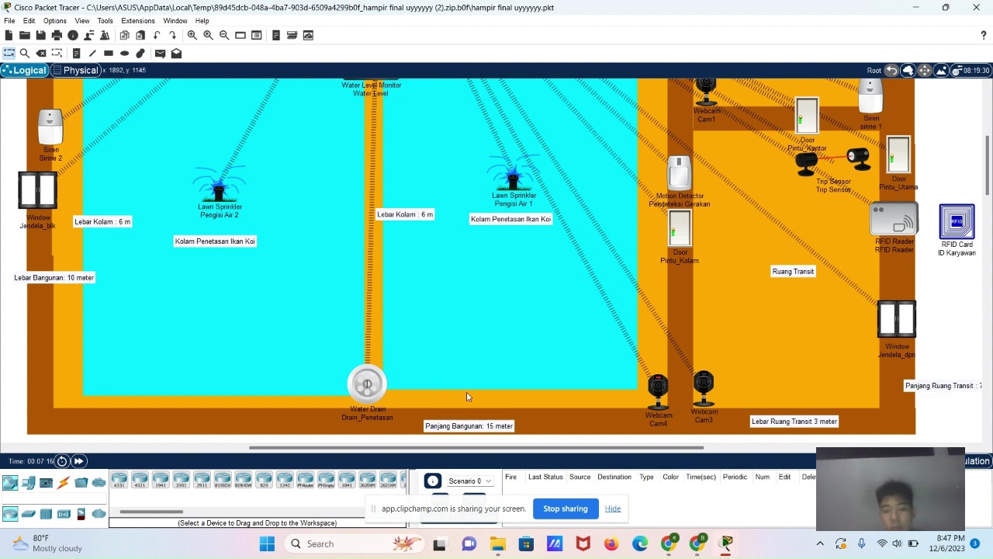
pyautogui.scroll(3, 461, 384)
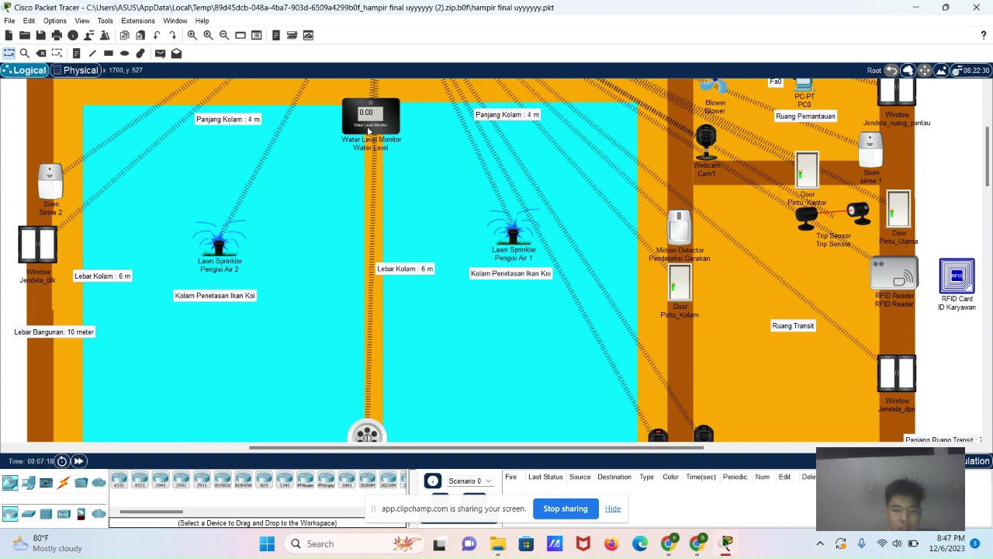
pyautogui.scroll(-2, 369, 313)
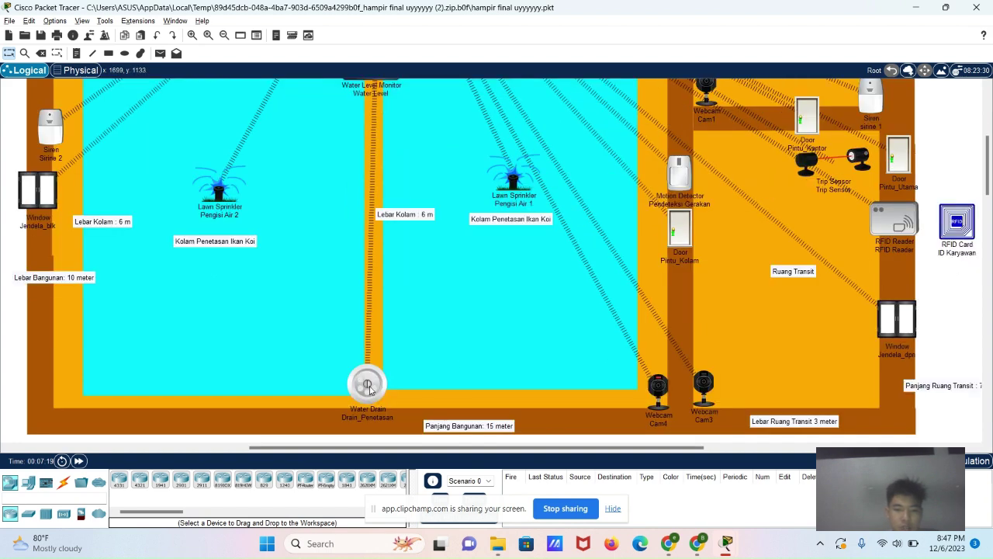
pyautogui.scroll(4, 456, 362)
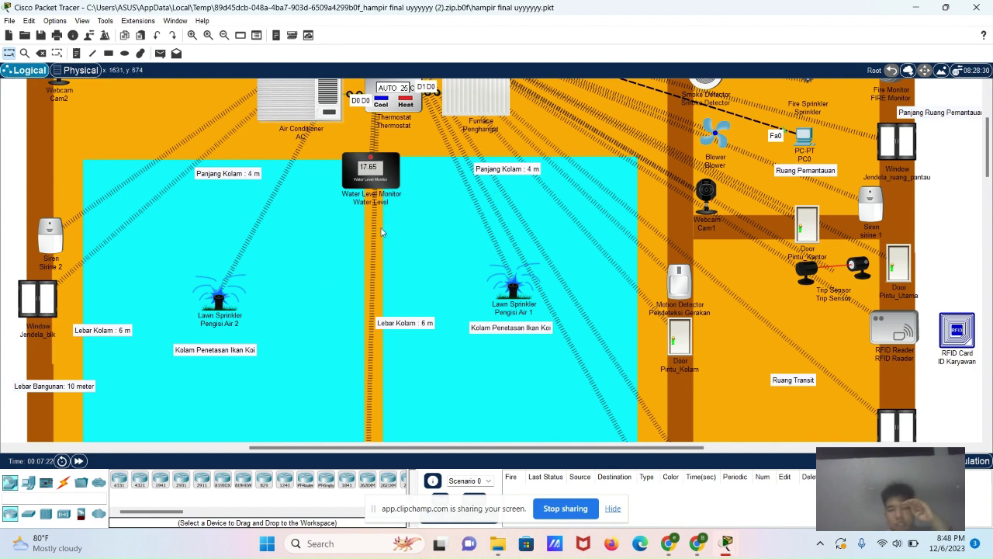
pyautogui.moveTo(367, 179)
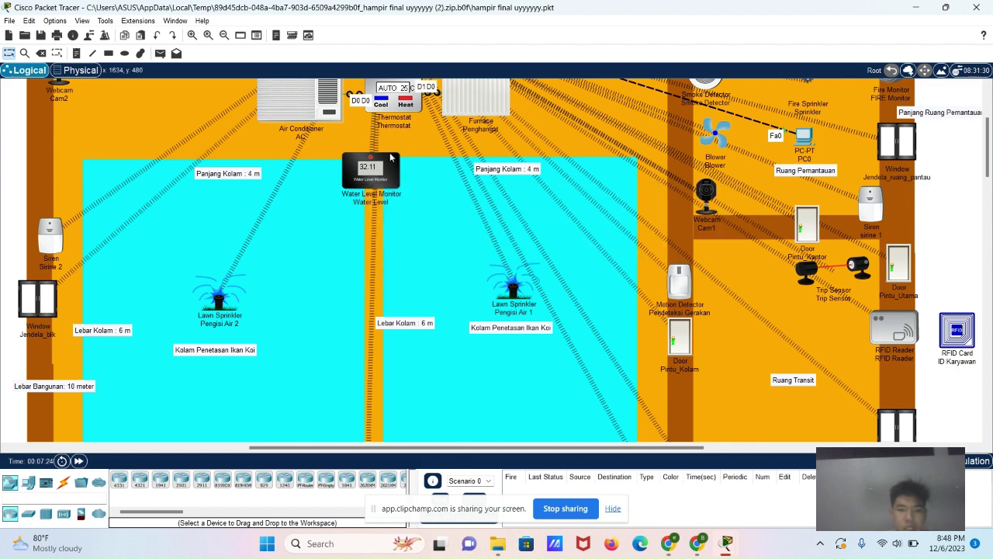
pyautogui.scroll(3, 404, 186)
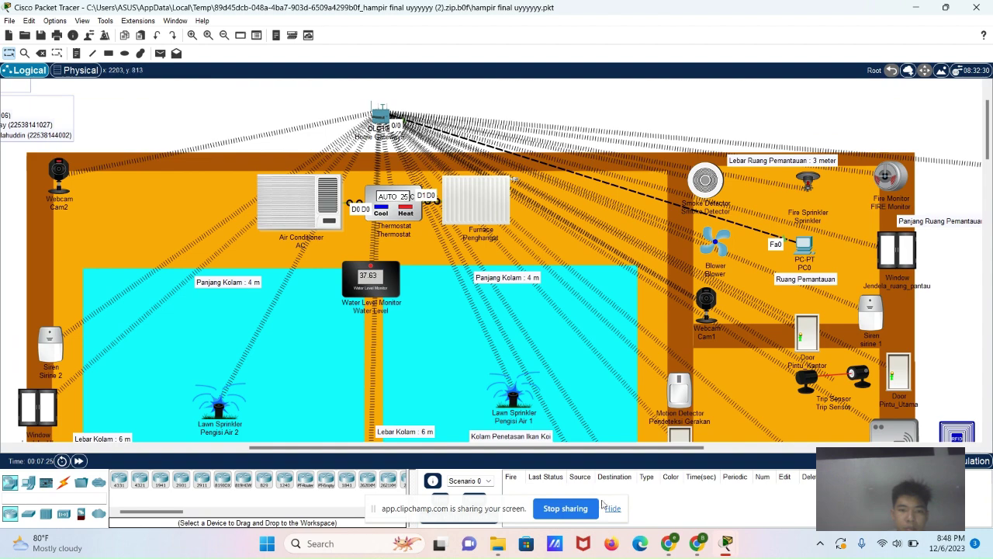
# Step: Reopen Smartphone0 outside the building and launch its IoT Monitor
pyautogui.moveTo(536, 448); pyautogui.dragTo(637, 448)
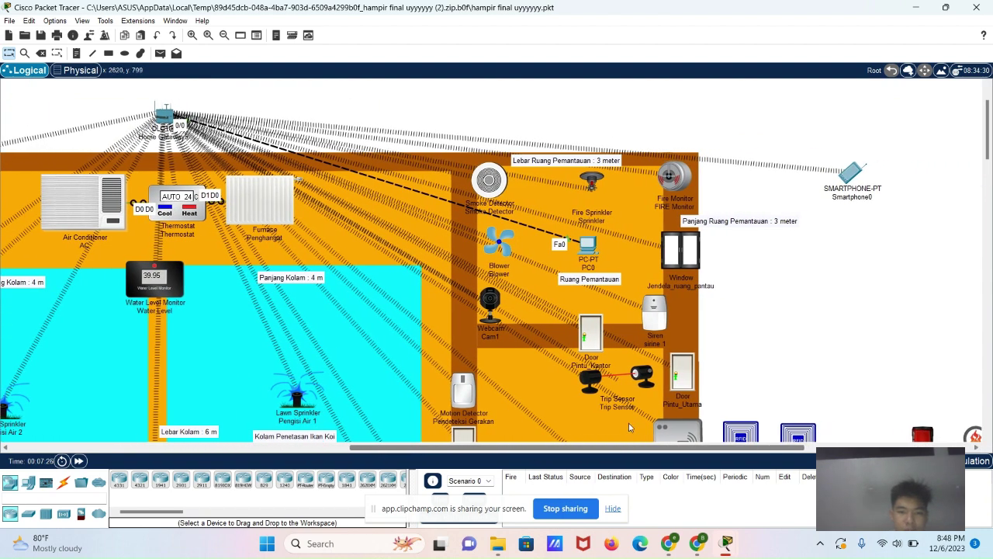
pyautogui.click(851, 172)
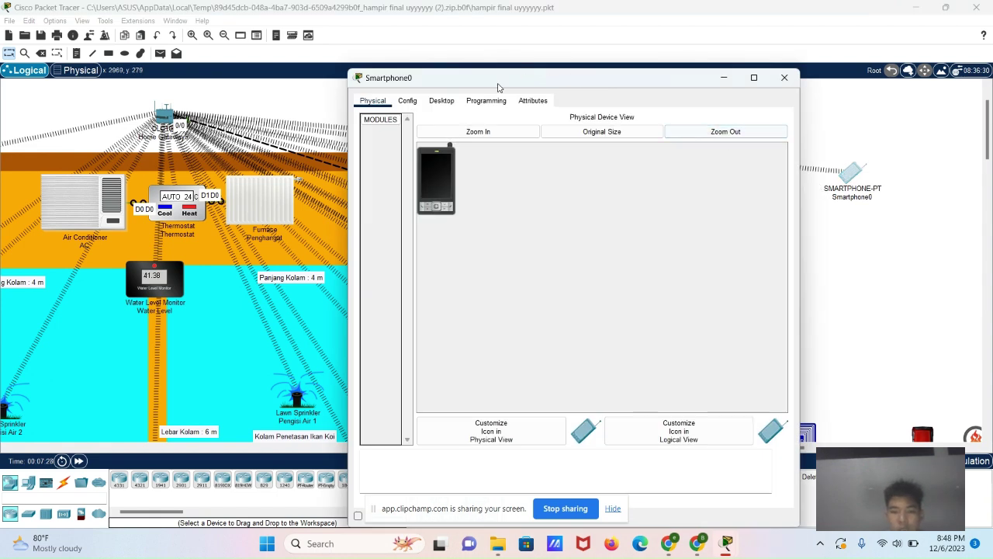
pyautogui.click(442, 101)
pyautogui.click(755, 341)
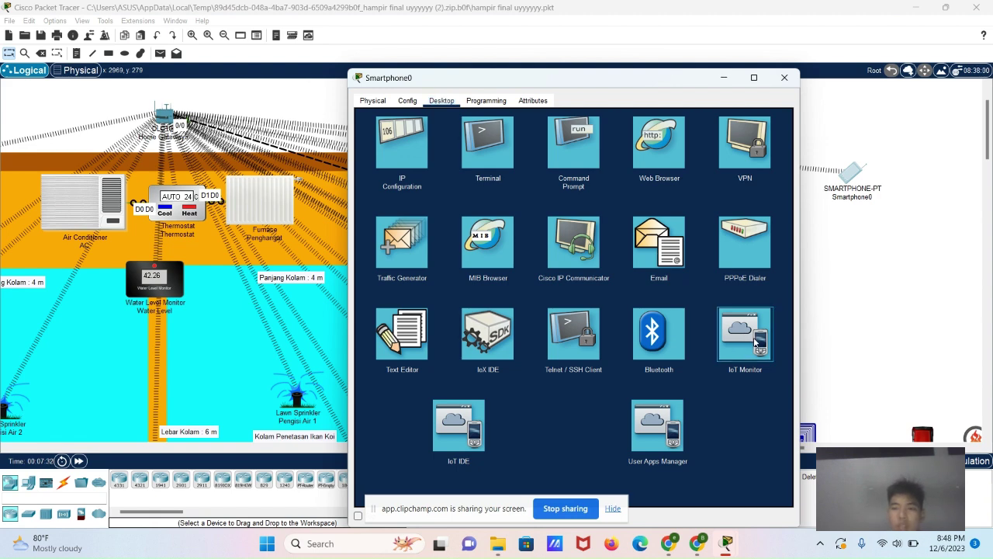
pyautogui.click(755, 341)
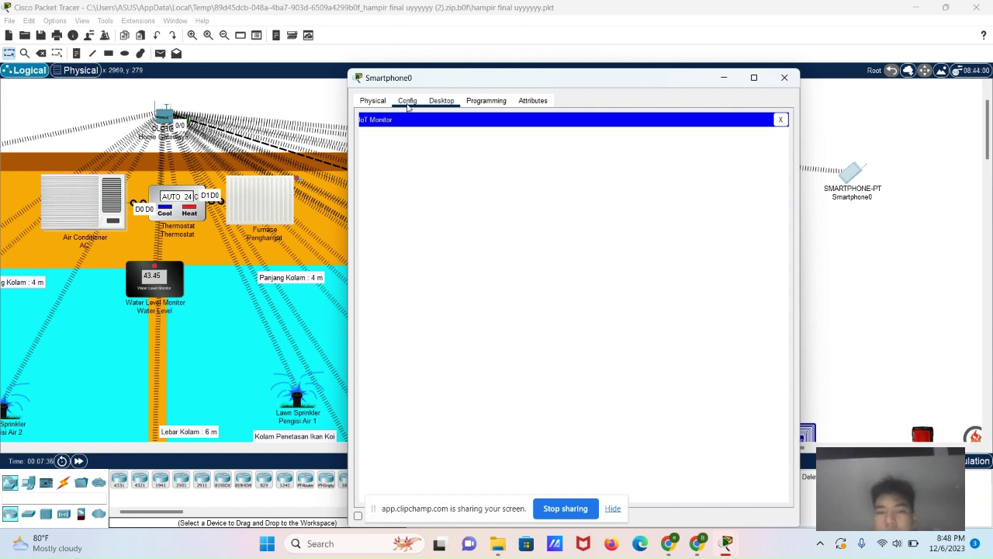
# Step: Switch among Smartphone0's physical, configuration and desktop views and return to its IoT Monitor
pyautogui.click(408, 101)
pyautogui.click(373, 101)
pyautogui.click(407, 101)
pyautogui.click(439, 101)
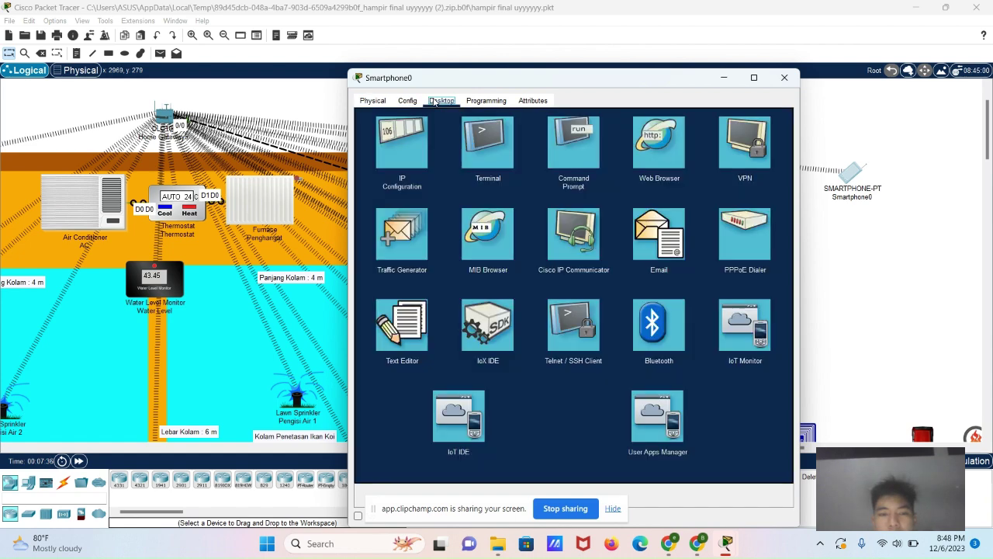
pyautogui.click(407, 101)
pyautogui.click(372, 100)
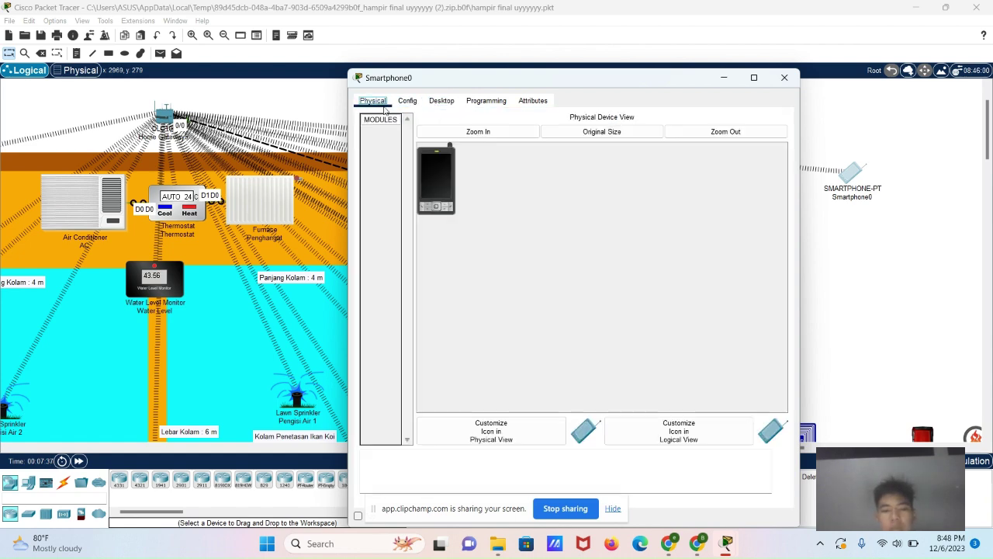
pyautogui.click(408, 100)
pyautogui.click(440, 101)
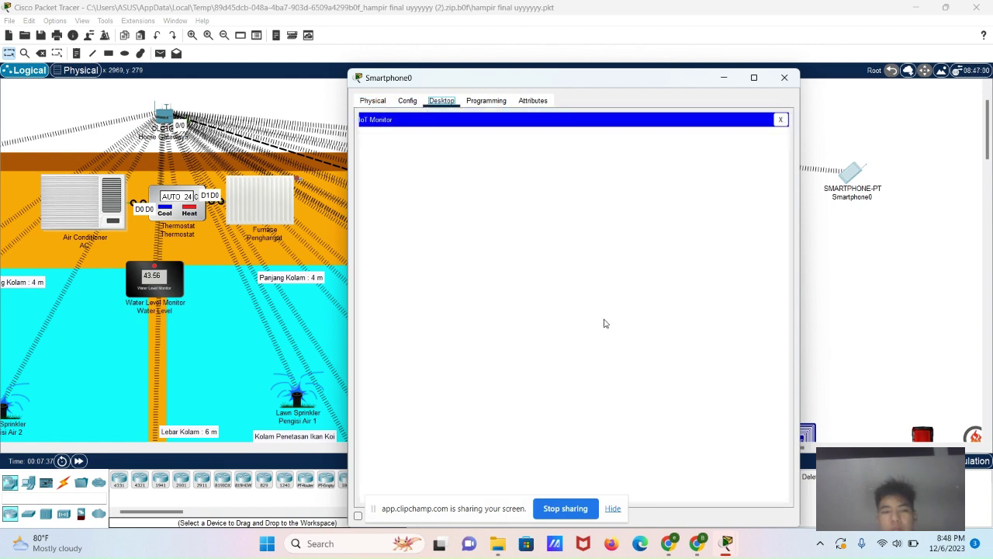
# Step: Move the Smartphone0 window higher on the screen, minimize it, and reopen it from the smartphone outside the building
pyautogui.moveTo(544, 75); pyautogui.dragTo(546, 37)
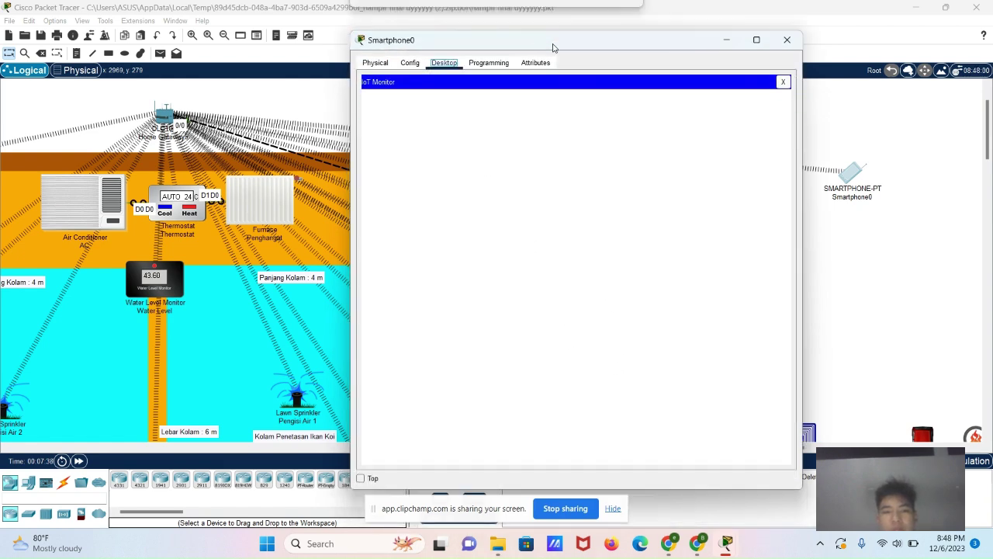
pyautogui.moveTo(724, 539)
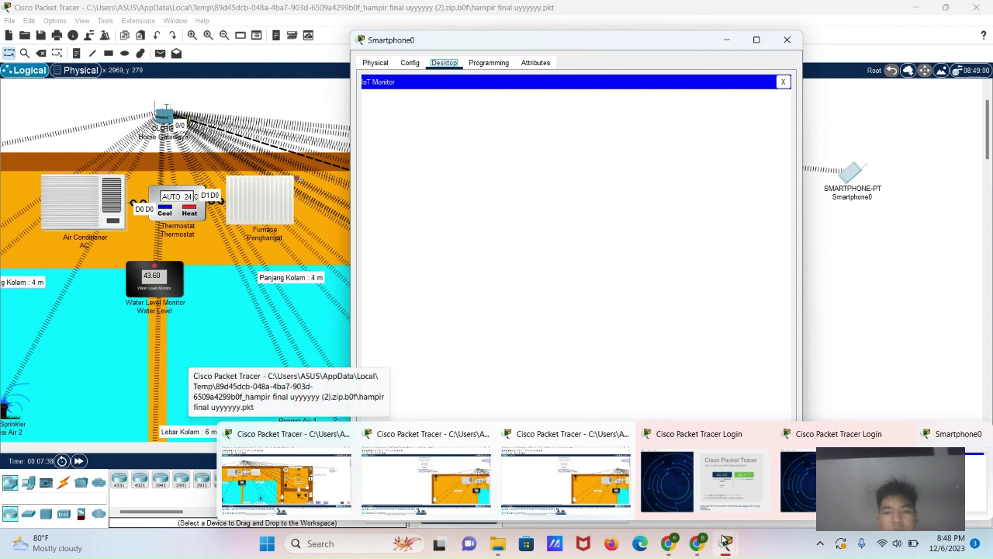
pyautogui.click(722, 40)
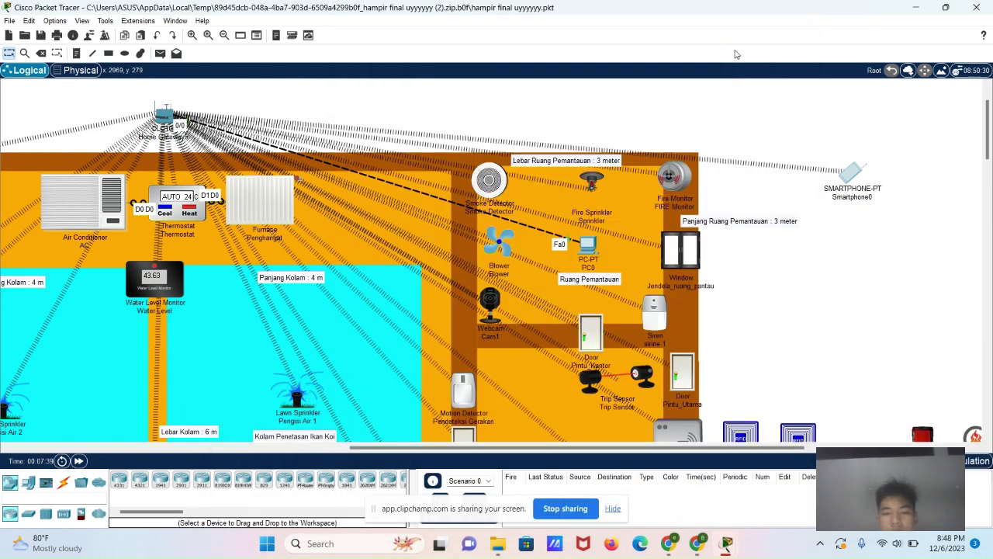
pyautogui.click(844, 178)
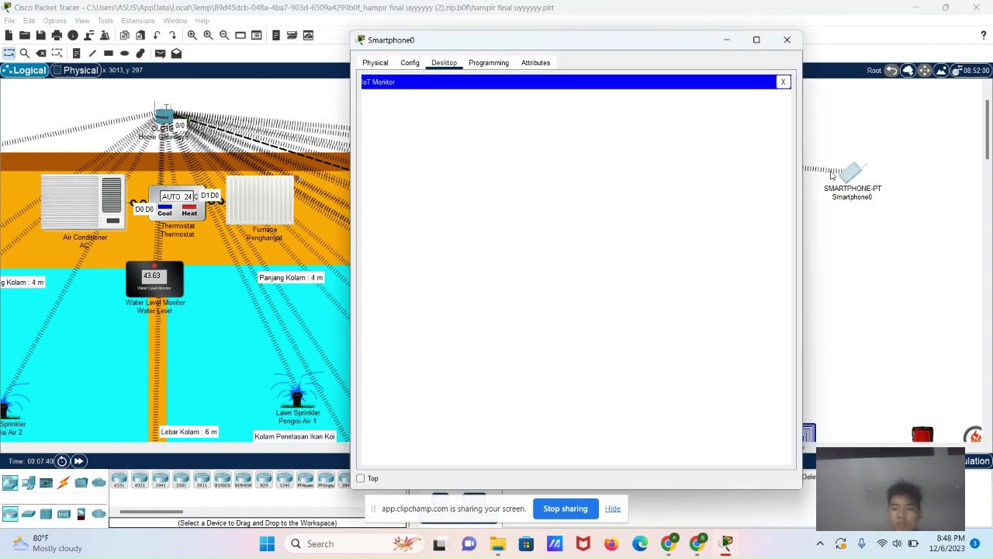
# Step: Try to get the IoT Monitor on Smartphone0 to load by repeatedly leaving and reopening its desktop view
pyautogui.click(410, 63)
pyautogui.click(375, 63)
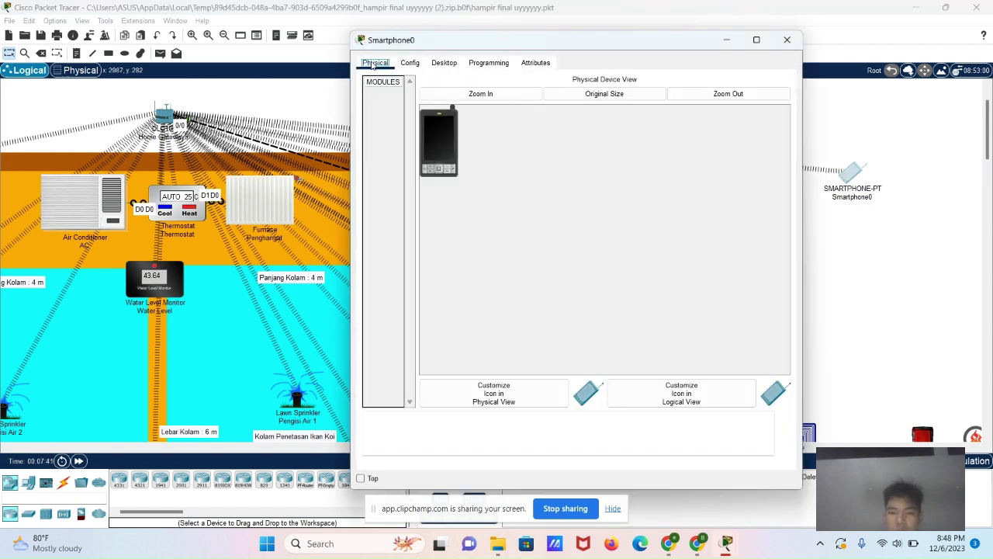
pyautogui.click(405, 62)
pyautogui.click(444, 63)
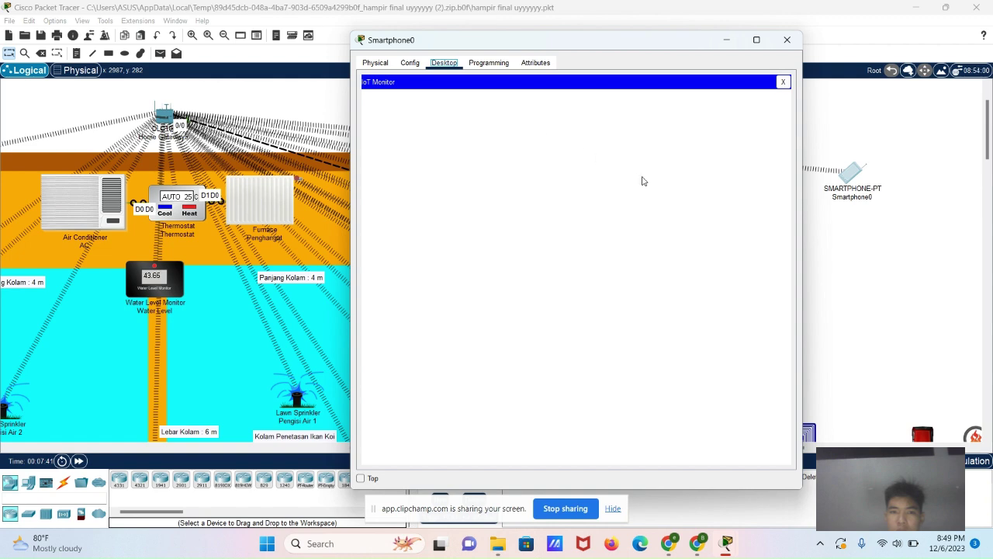
pyautogui.click(410, 64)
pyautogui.click(444, 64)
pyautogui.click(410, 63)
pyautogui.click(444, 64)
pyautogui.click(380, 64)
pyautogui.click(410, 63)
pyautogui.click(444, 63)
pyautogui.click(474, 63)
pyautogui.click(458, 63)
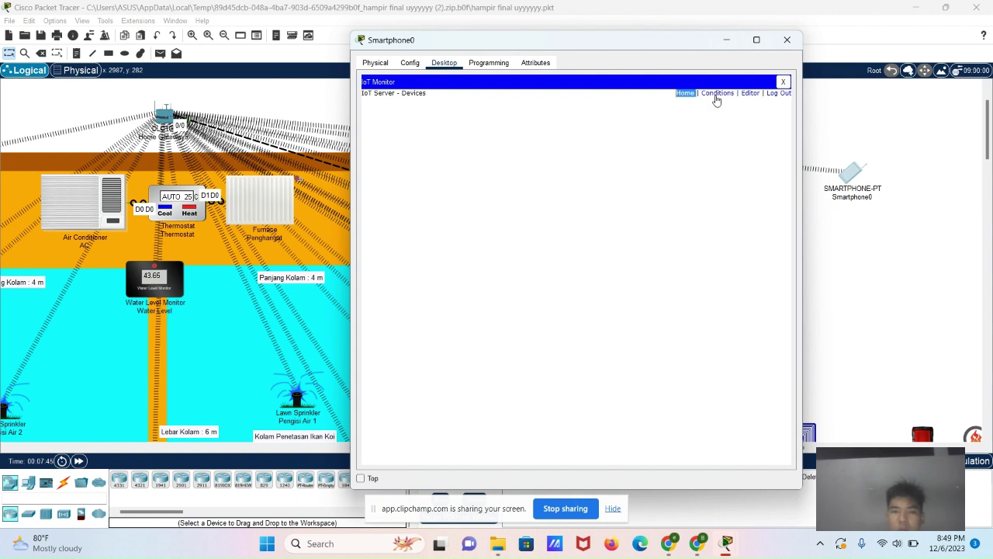
# Step: Show the IoT Monitor's home device list and expand the AC and Penghangat furnace entries to check their on/off states
pyautogui.click(684, 94)
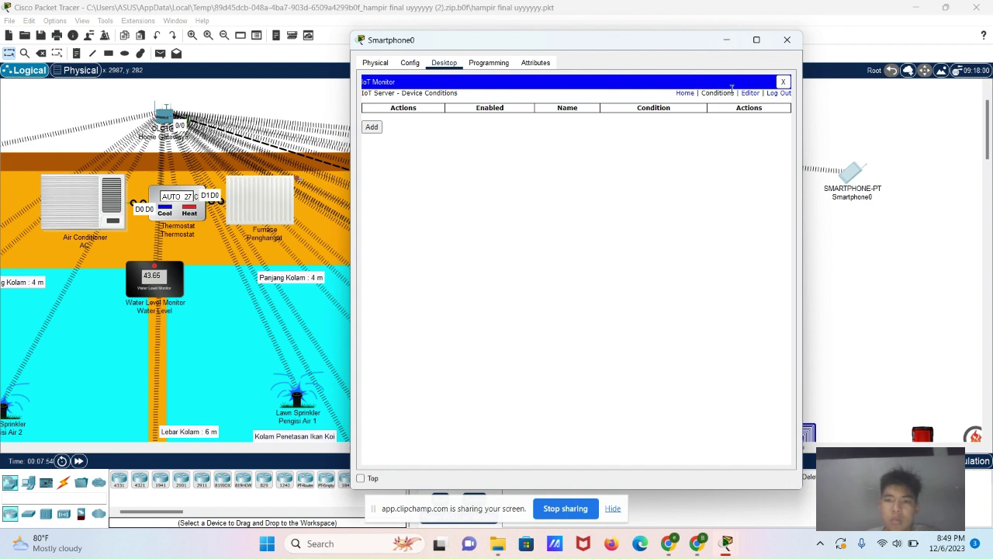
pyautogui.click(685, 93)
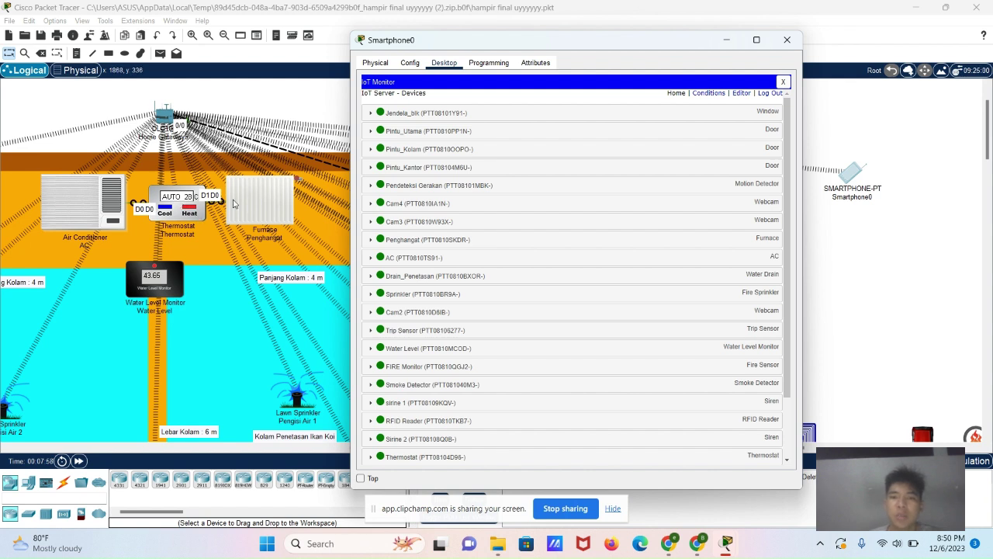
pyautogui.click(429, 258)
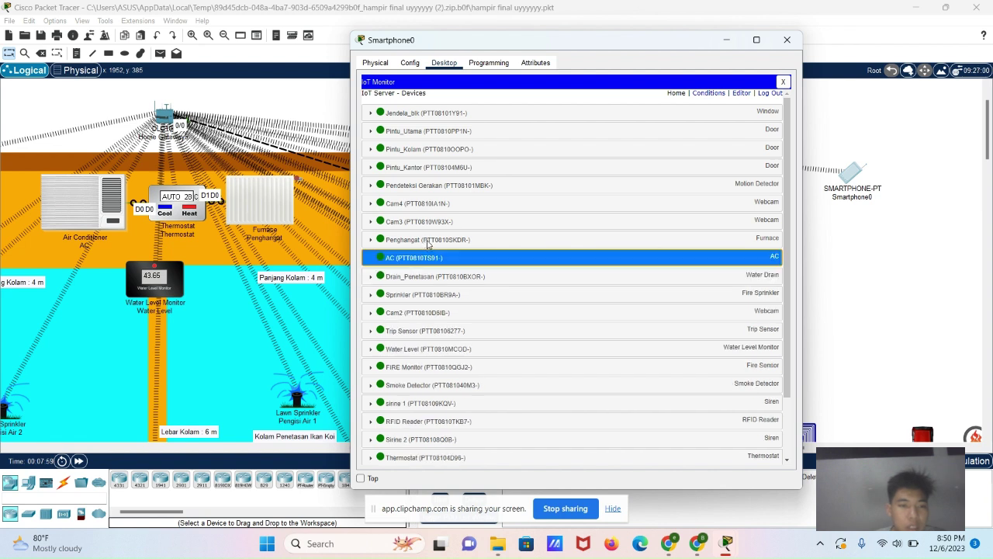
pyautogui.click(427, 242)
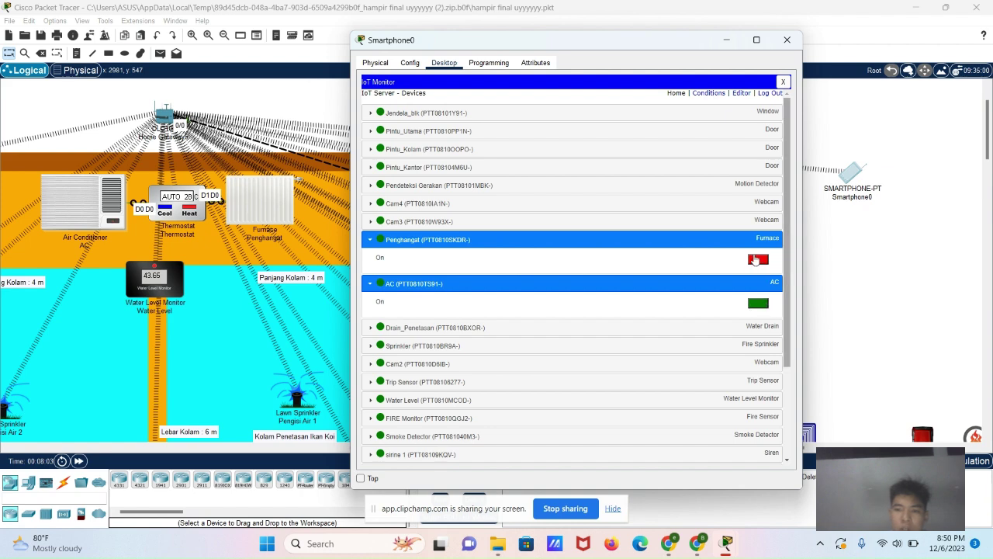
pyautogui.scroll(-2, 683, 226)
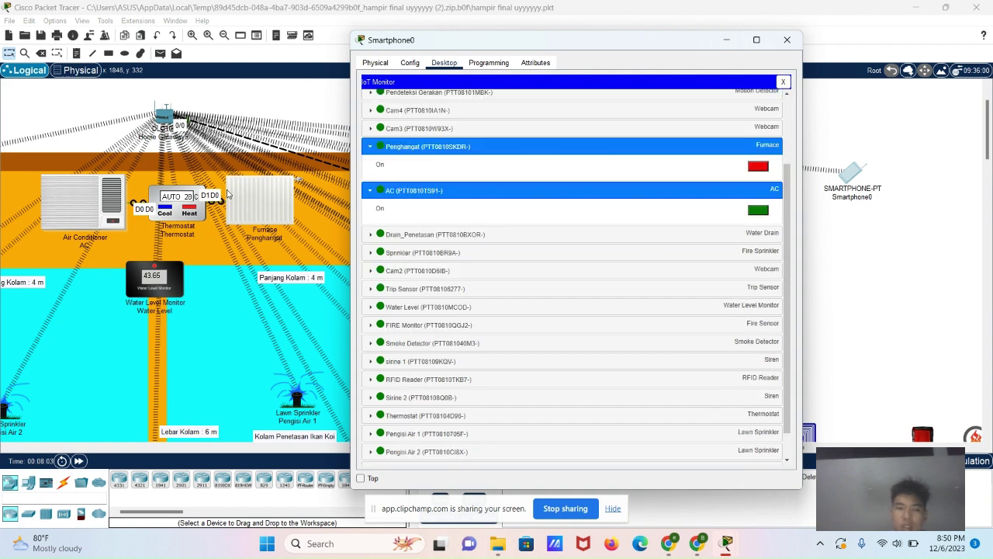
pyautogui.scroll(2, 544, 172)
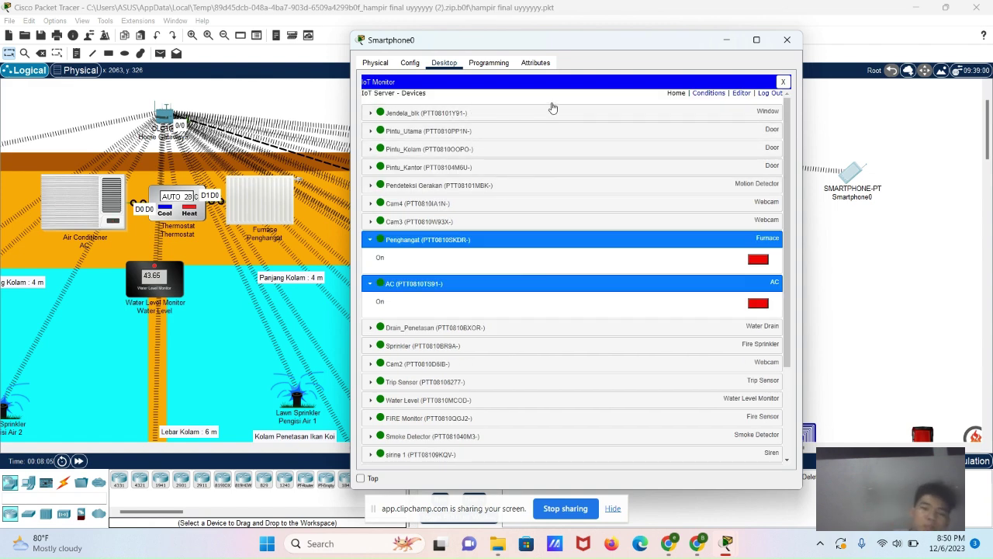
# Step: Close the Smartphone0 window and look over the transit room and the monitoring room in the hatchery layout
pyautogui.click(786, 39)
pyautogui.scroll(-5, 664, 334)
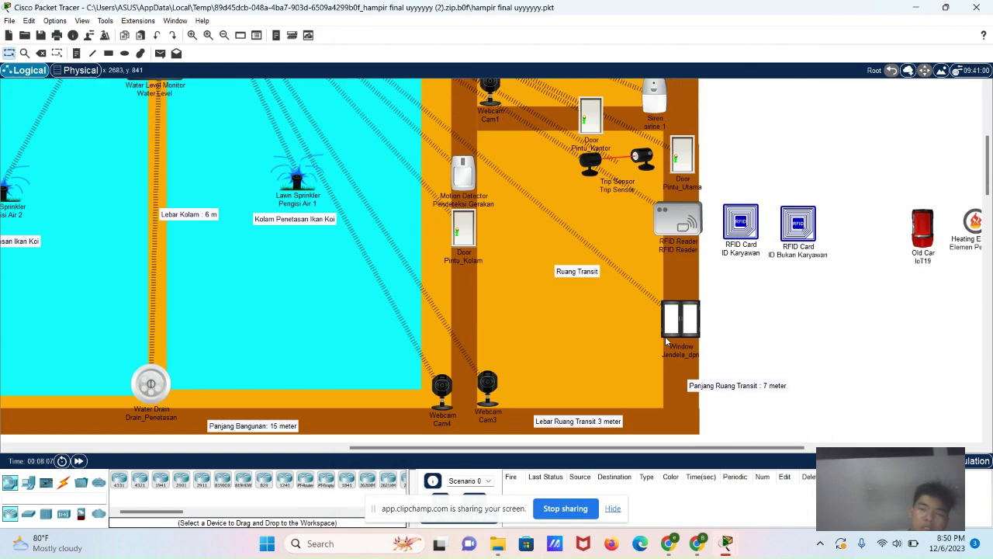
pyautogui.scroll(5, 664, 335)
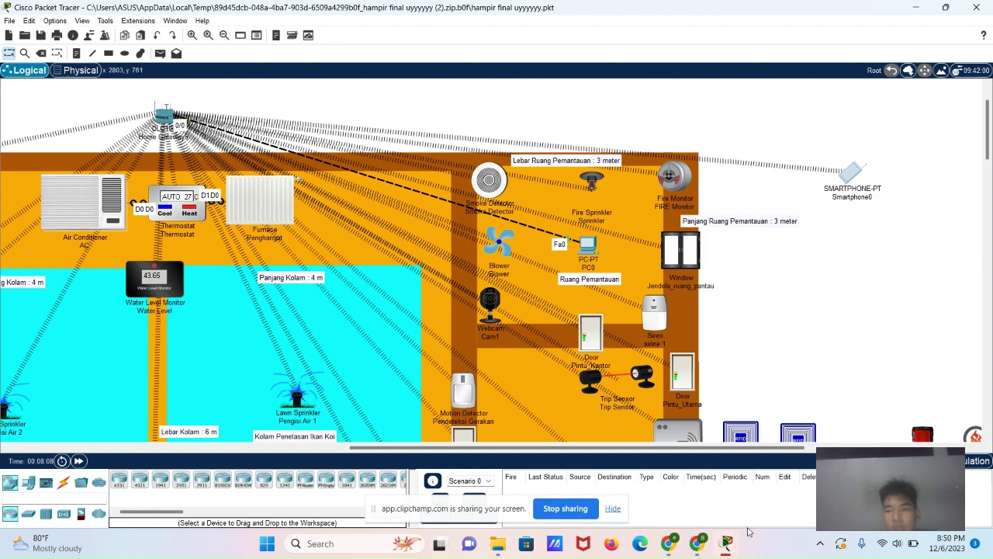
# Step: Switch to the Canva presentation in Chrome, present it full screen, and advance to slide 10, Elemen Pengendalian Sistem
pyautogui.moveTo(697, 543)
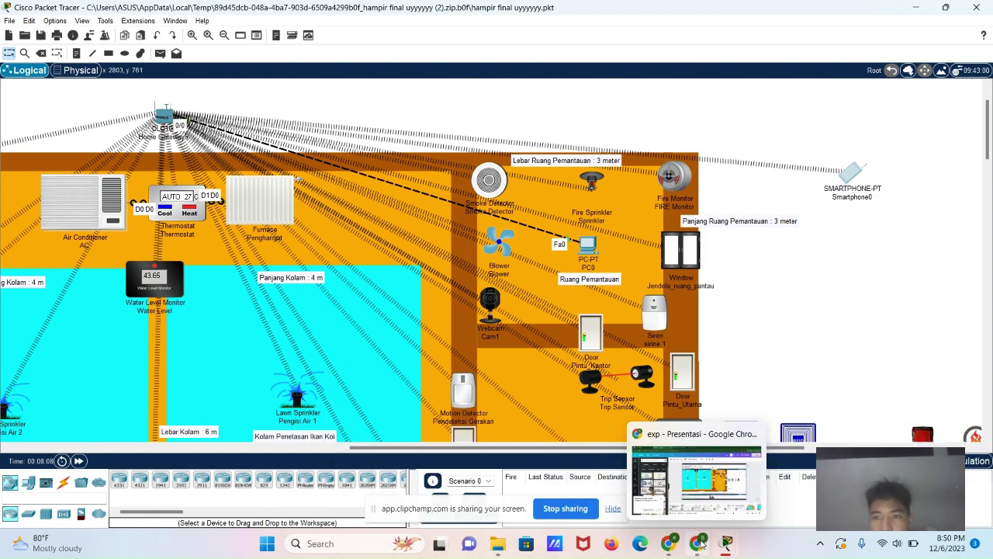
pyautogui.click(698, 509)
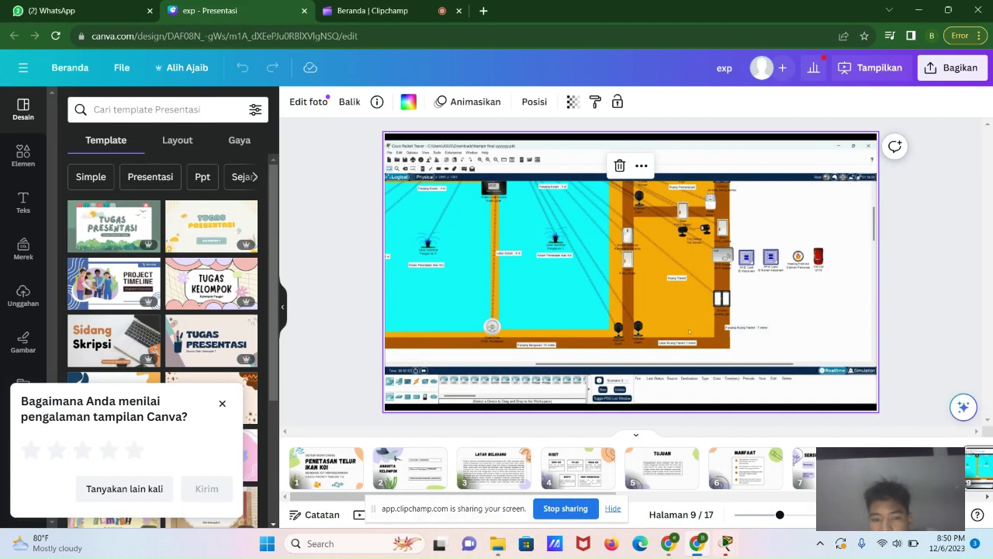
pyautogui.press('F11')
pyautogui.hotkey('ctrl', 'alt', 'p')
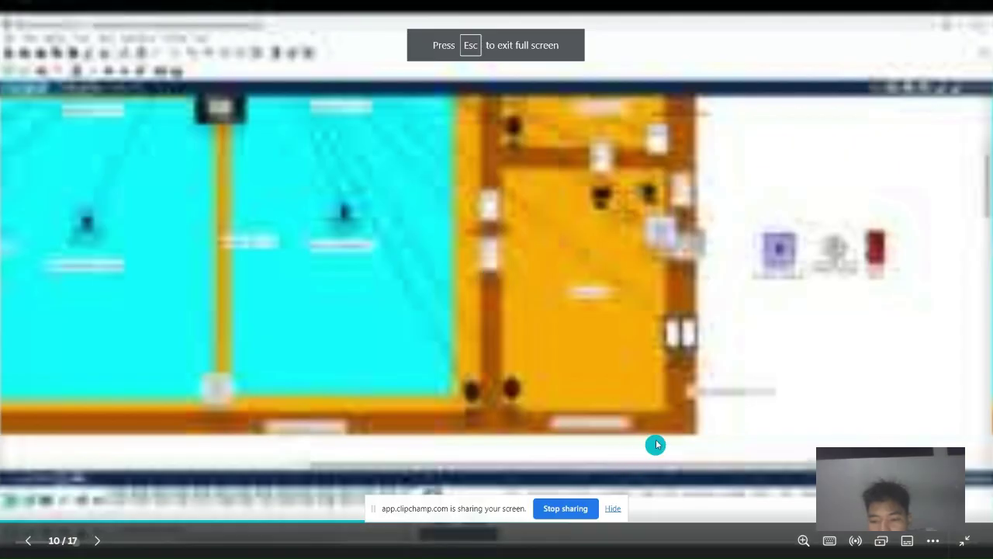
pyautogui.click(656, 441)
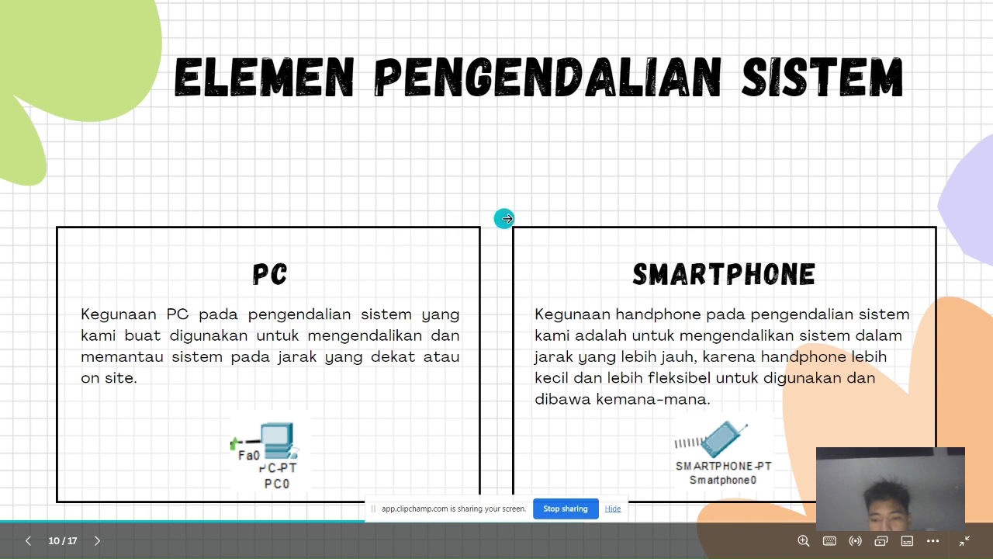